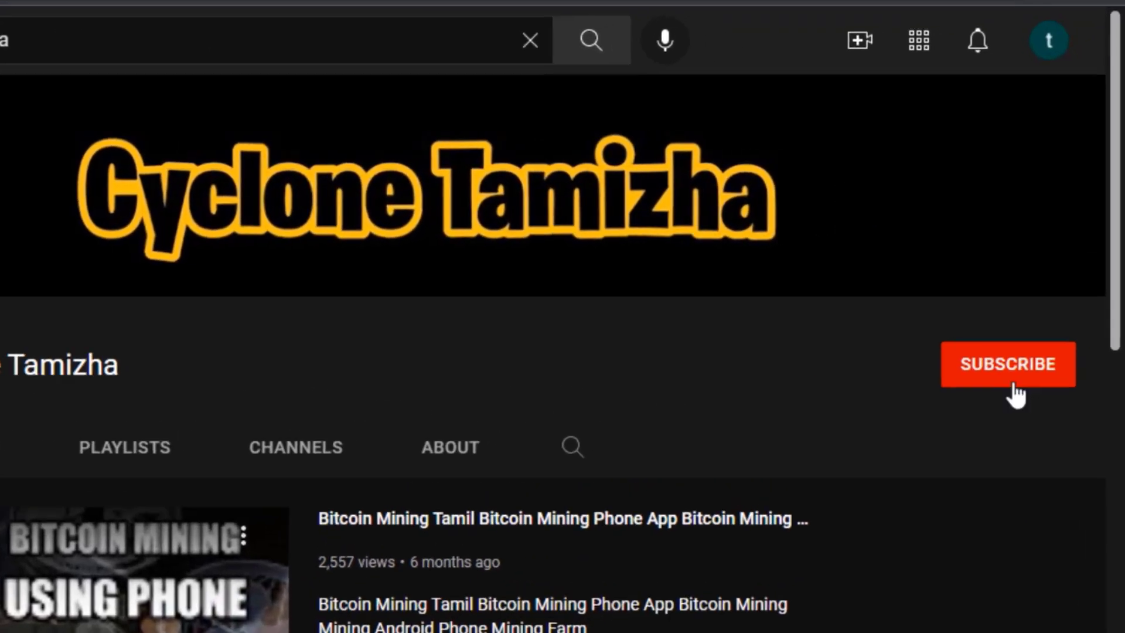
# Subscribe to the Cyclone Tamizha channel and choose its notification preference
pyautogui.click(1012, 378)
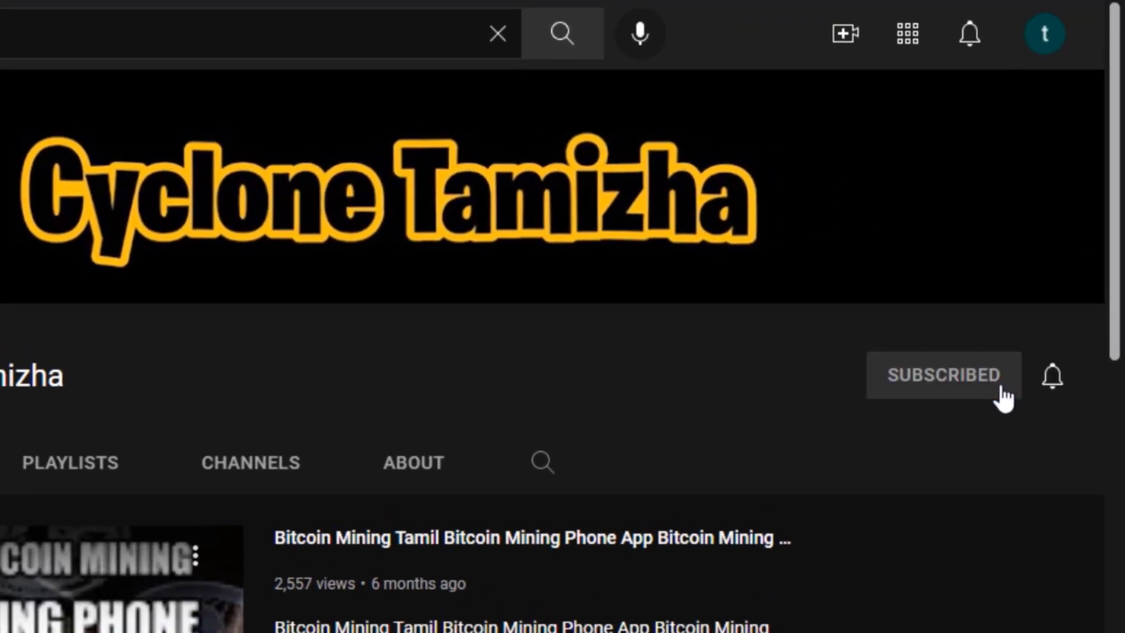
pyautogui.click(1052, 378)
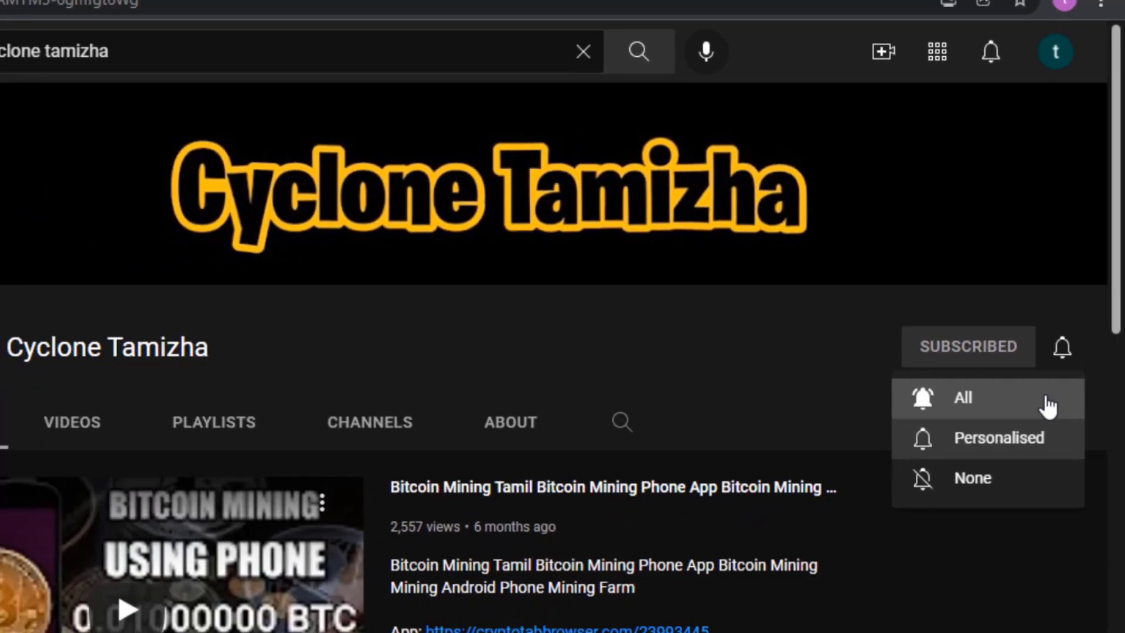
pyautogui.click(1032, 442)
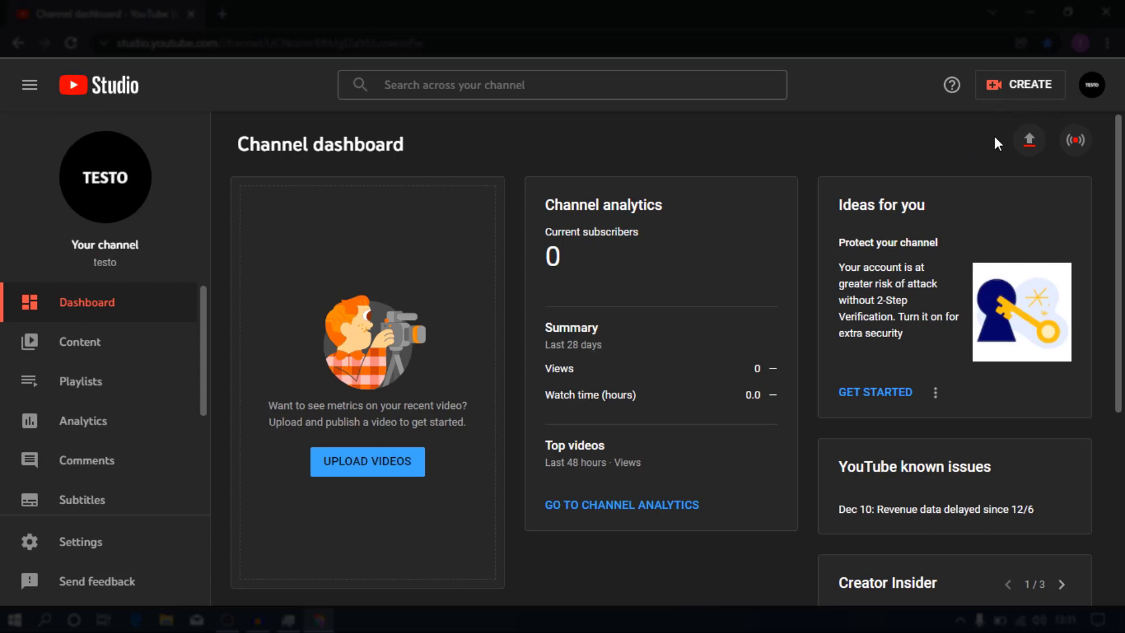
# Start a new video upload using the MP4 file "Testo First Video Full Demo video uploading Process" from the Desktop folder
pyautogui.click(1026, 96)
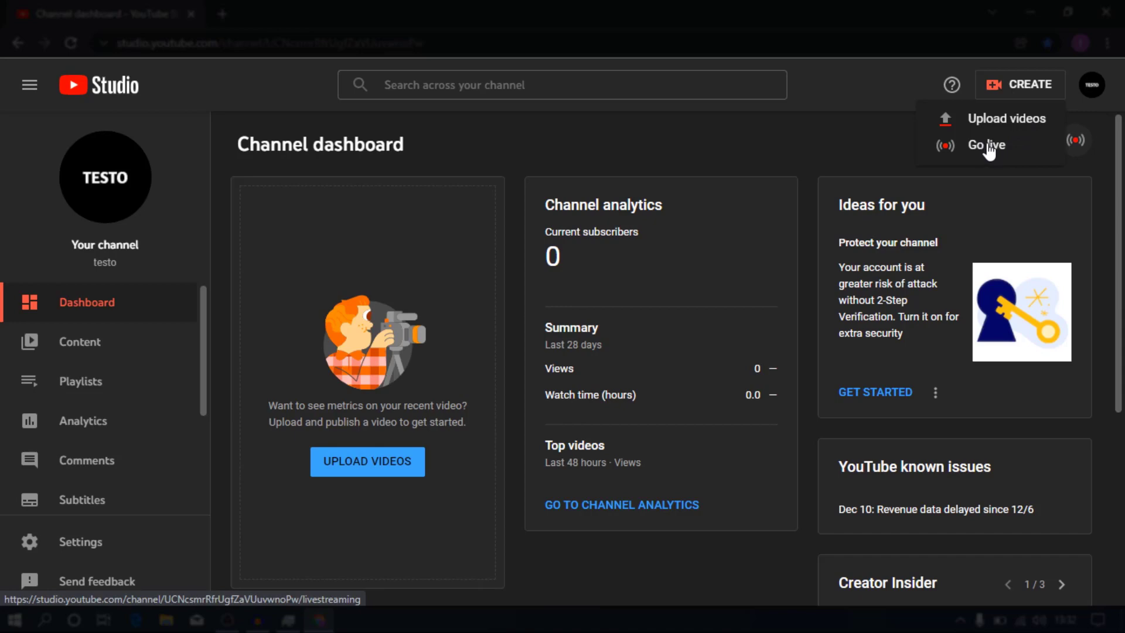
pyautogui.click(1019, 123)
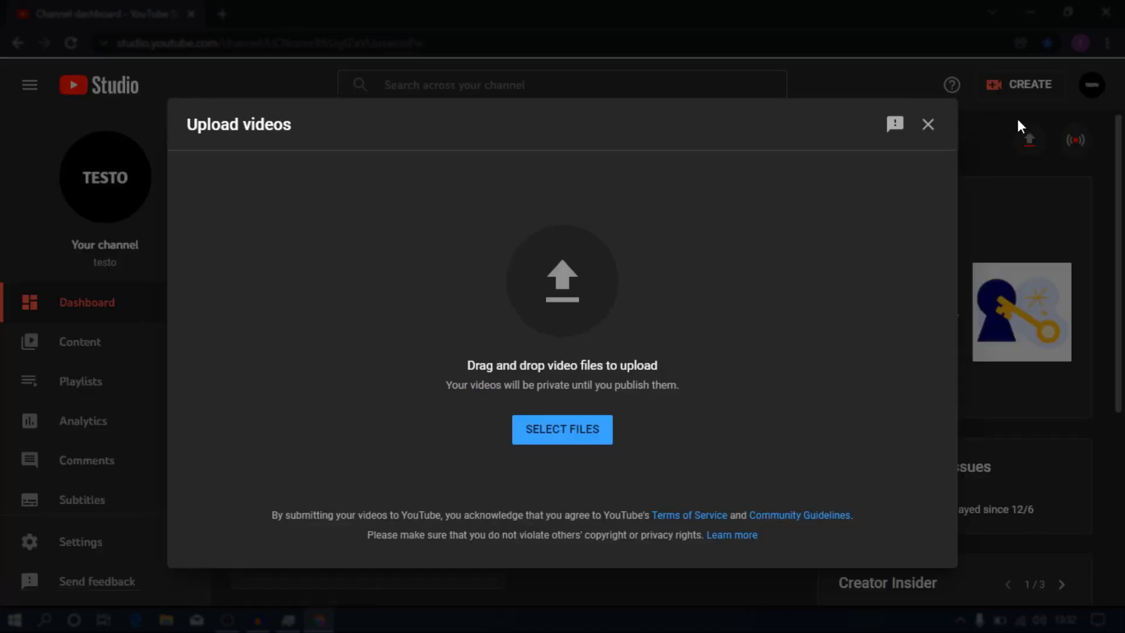
pyautogui.click(565, 438)
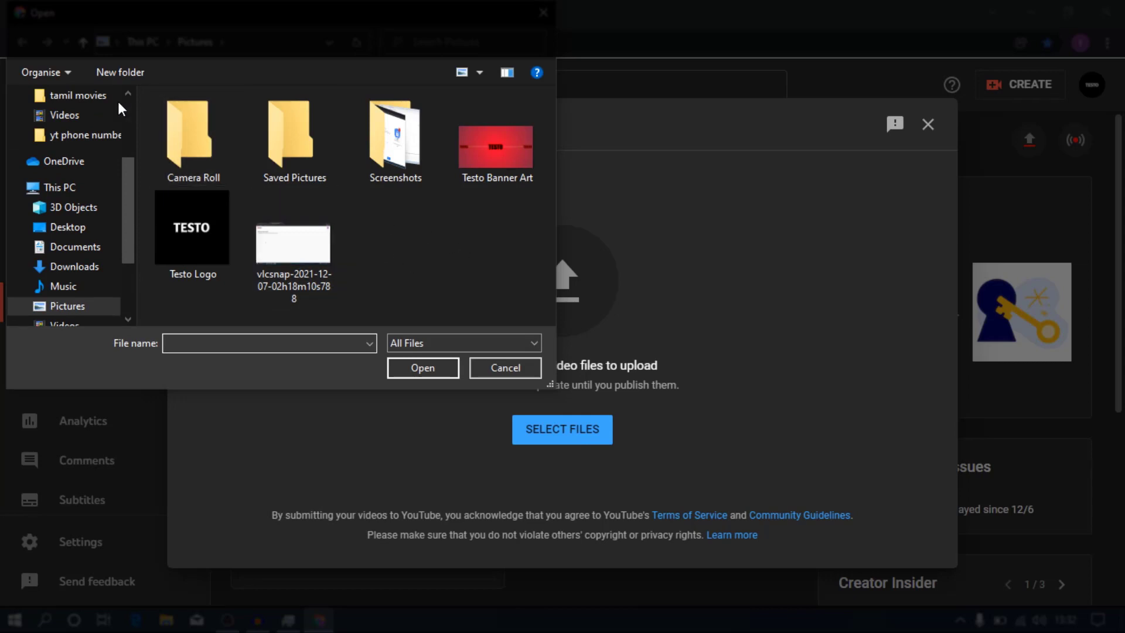
pyautogui.click(87, 111)
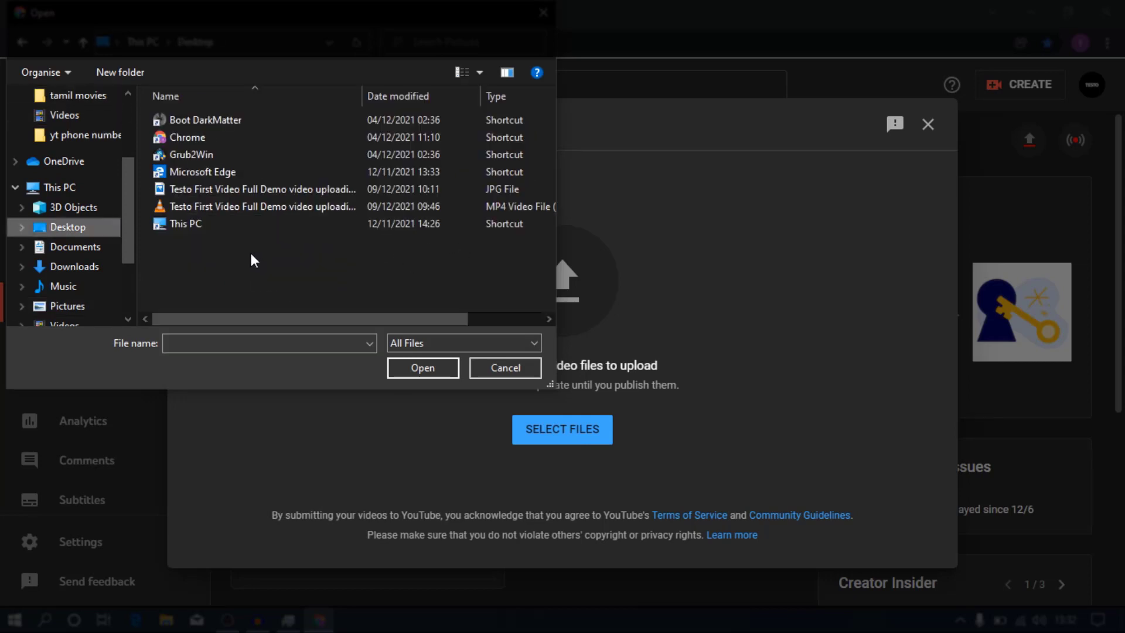
pyautogui.click(268, 204)
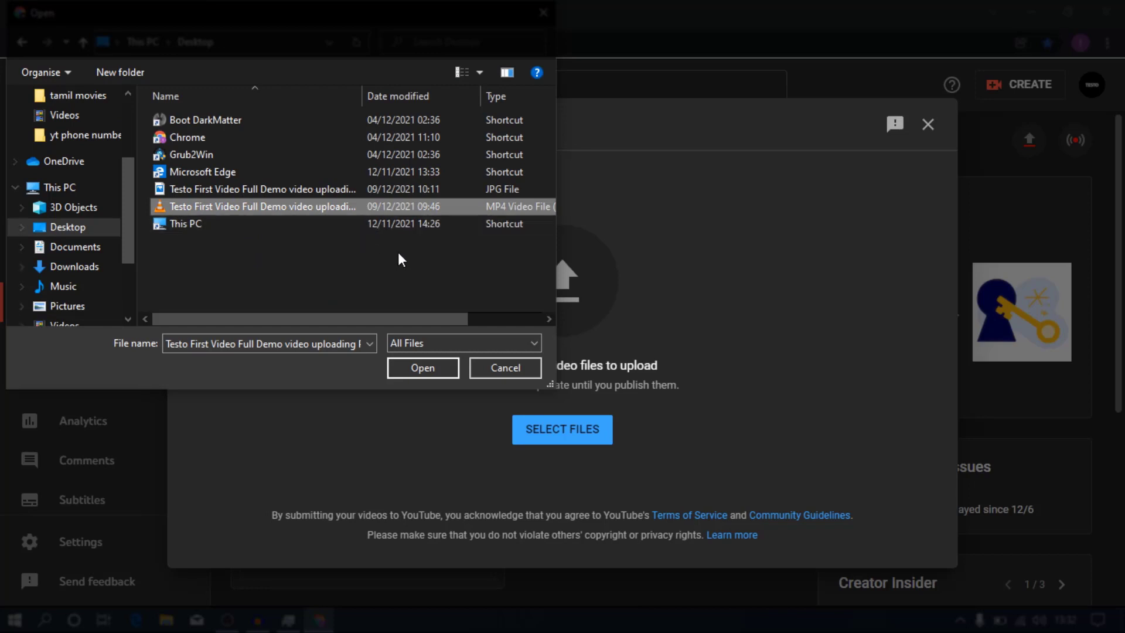
pyautogui.click(413, 368)
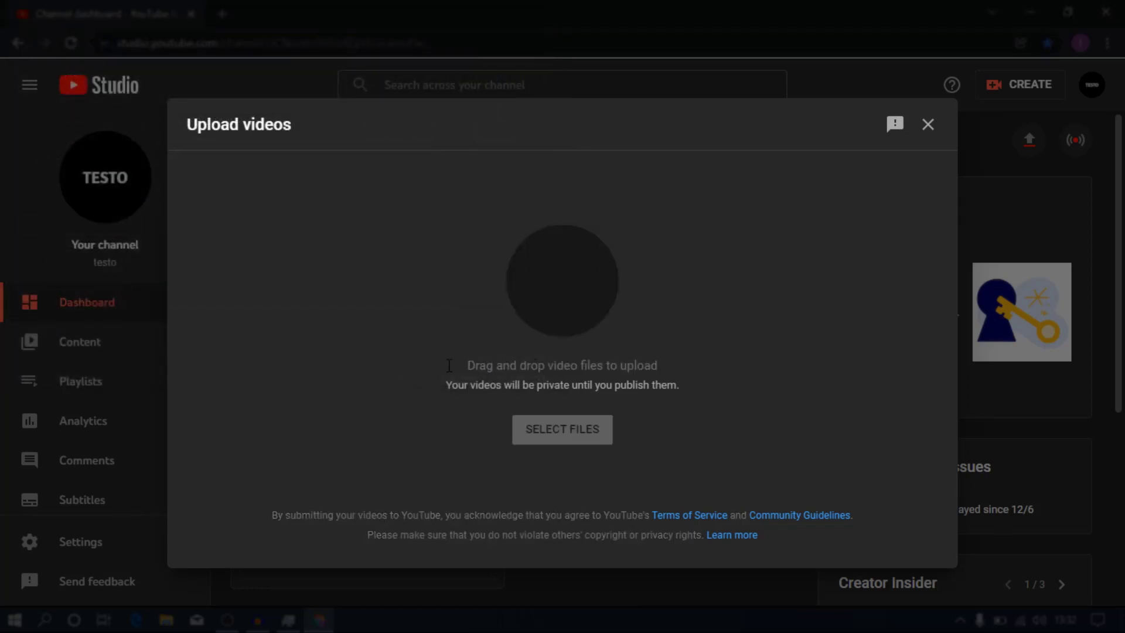
# Append "testo" to the end of the video title and enter "fjhdfdnvmnv" as the description
pyautogui.moveTo(641, 366); pyautogui.dragTo(389, 318)
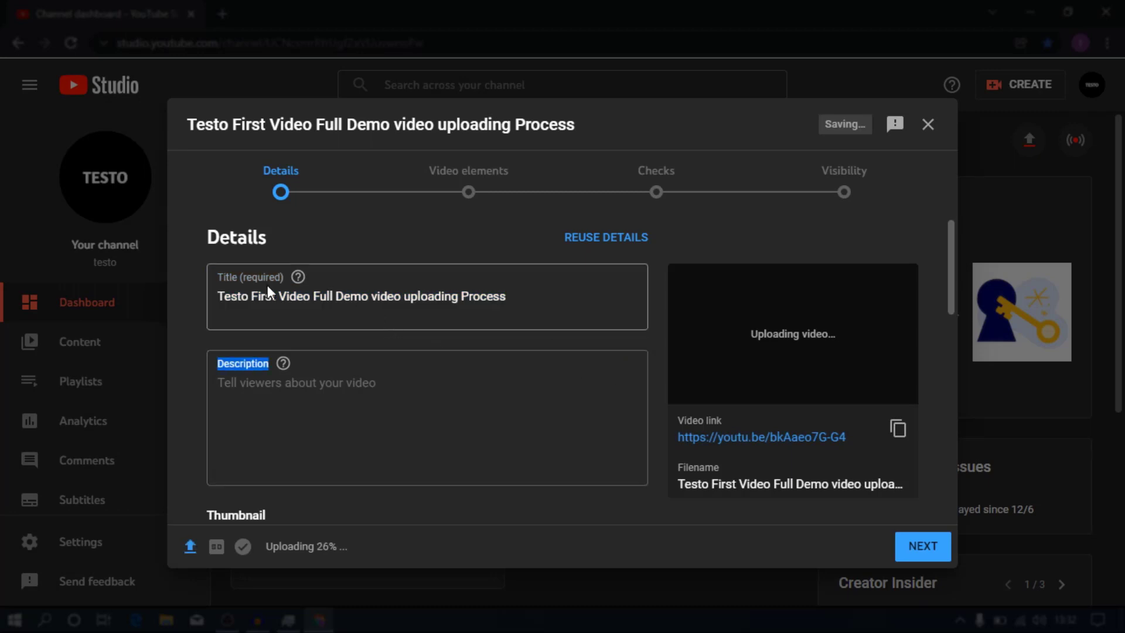
pyautogui.click(425, 375)
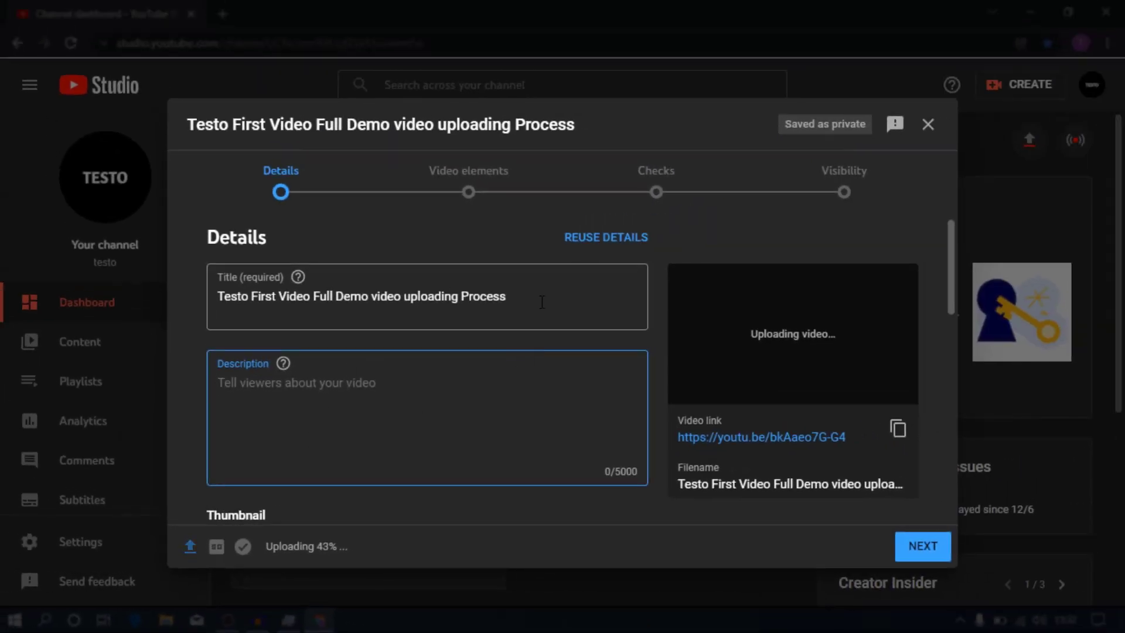
pyautogui.hotkey('shift', 'Tab')
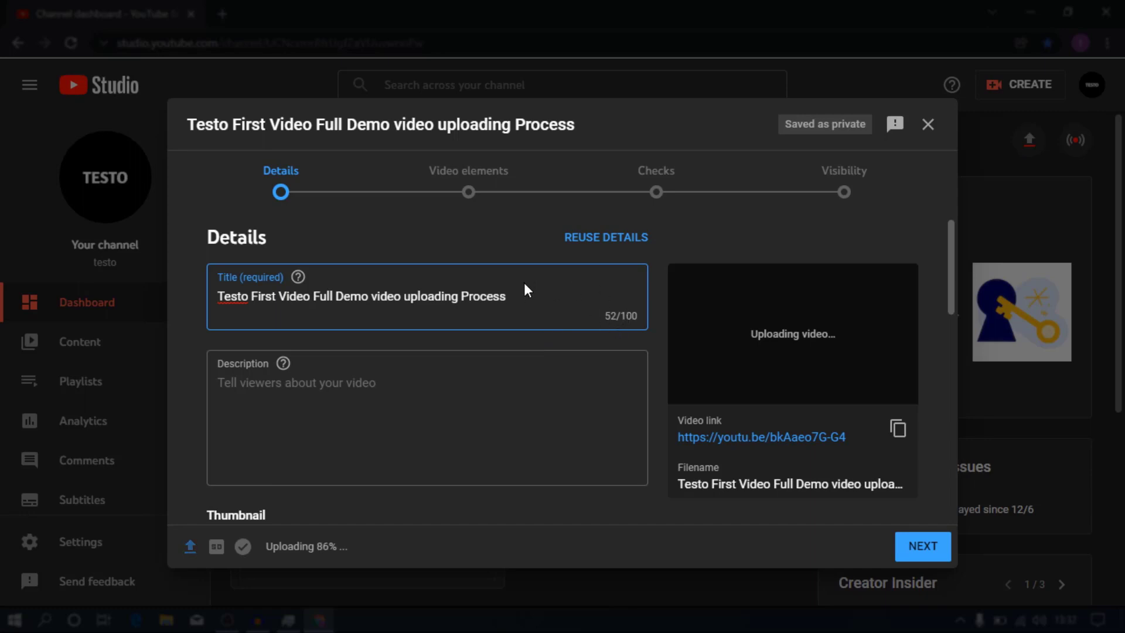
pyautogui.write('testo')
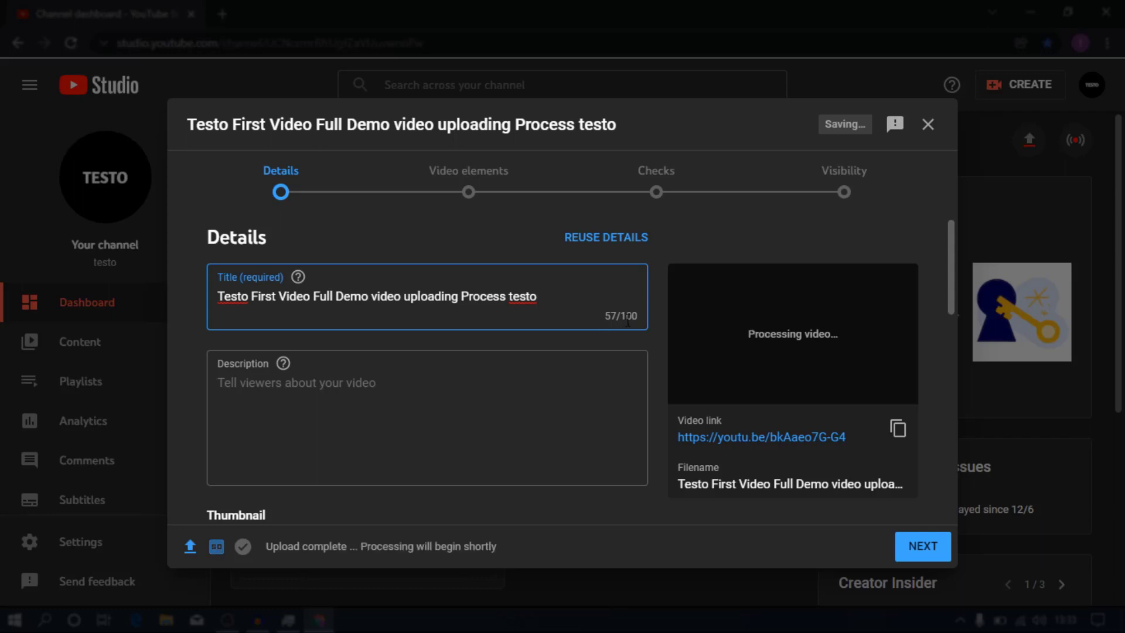
pyautogui.click(480, 387)
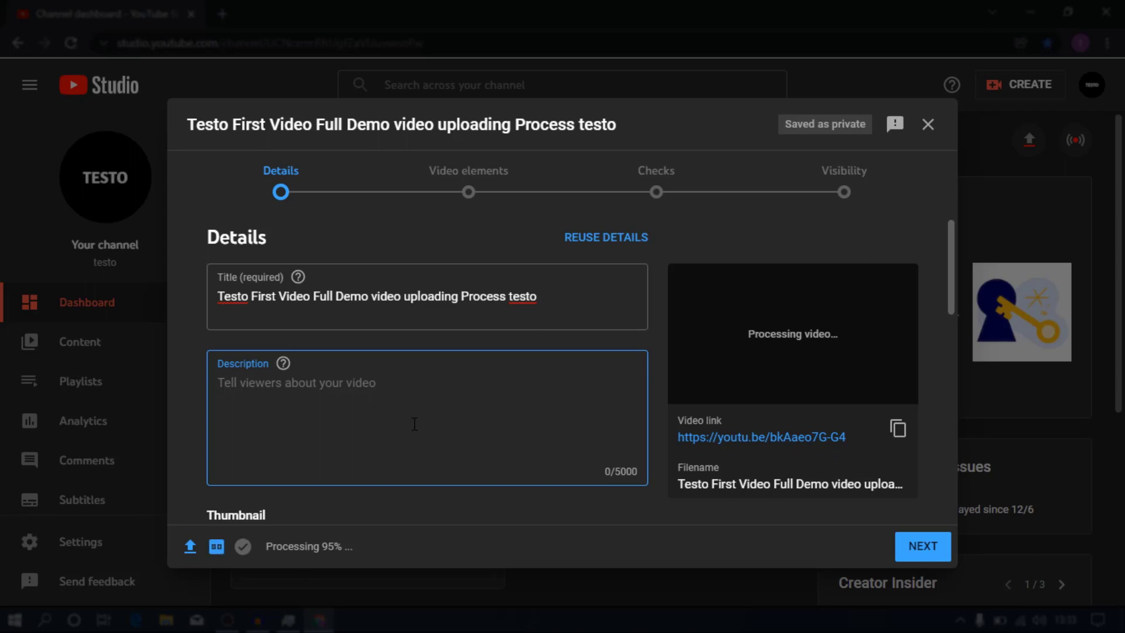
pyautogui.write('fjhdfdnvmnv')
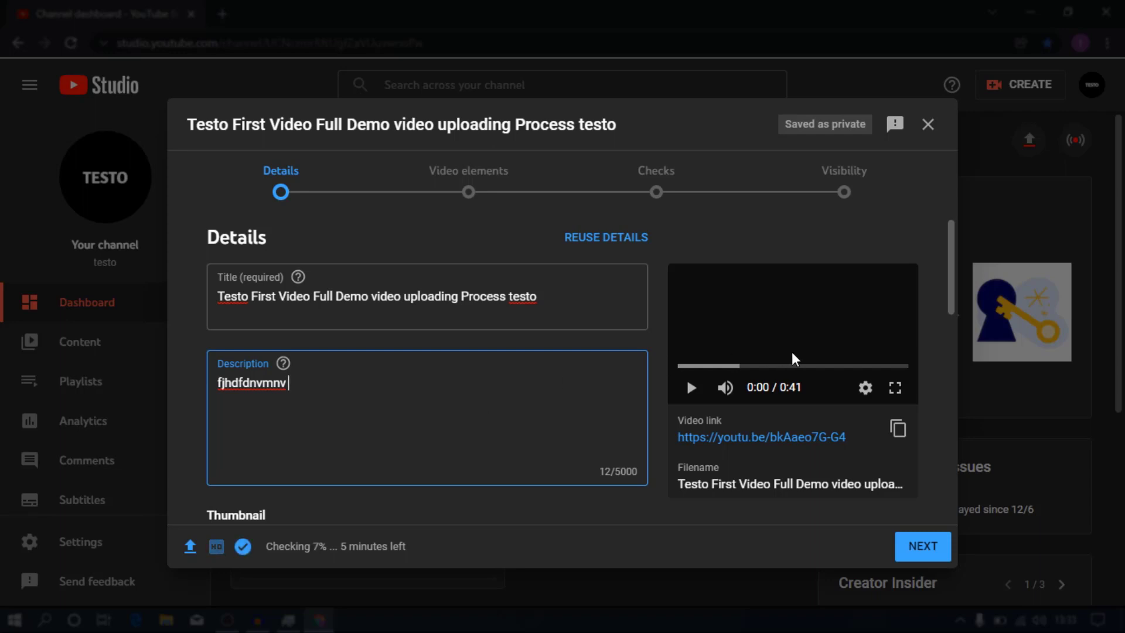
# Upload the image "Testo First Video Full Demo video uploading Process" from the Desktop as the video's thumbnail
pyautogui.scroll(-4, 955, 322)
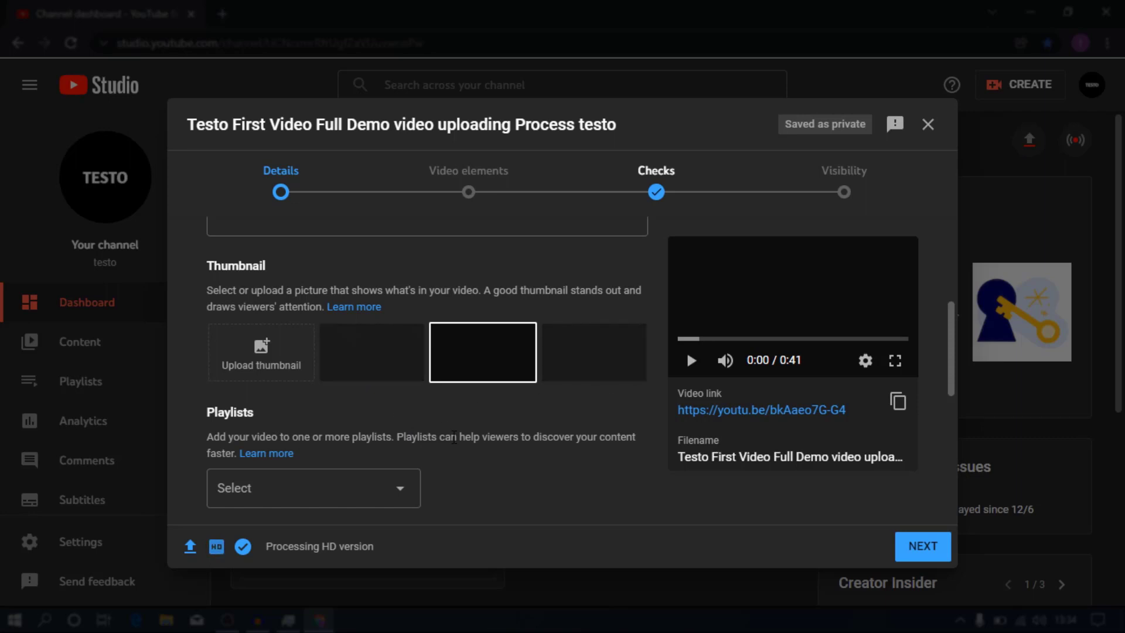
pyautogui.click(261, 366)
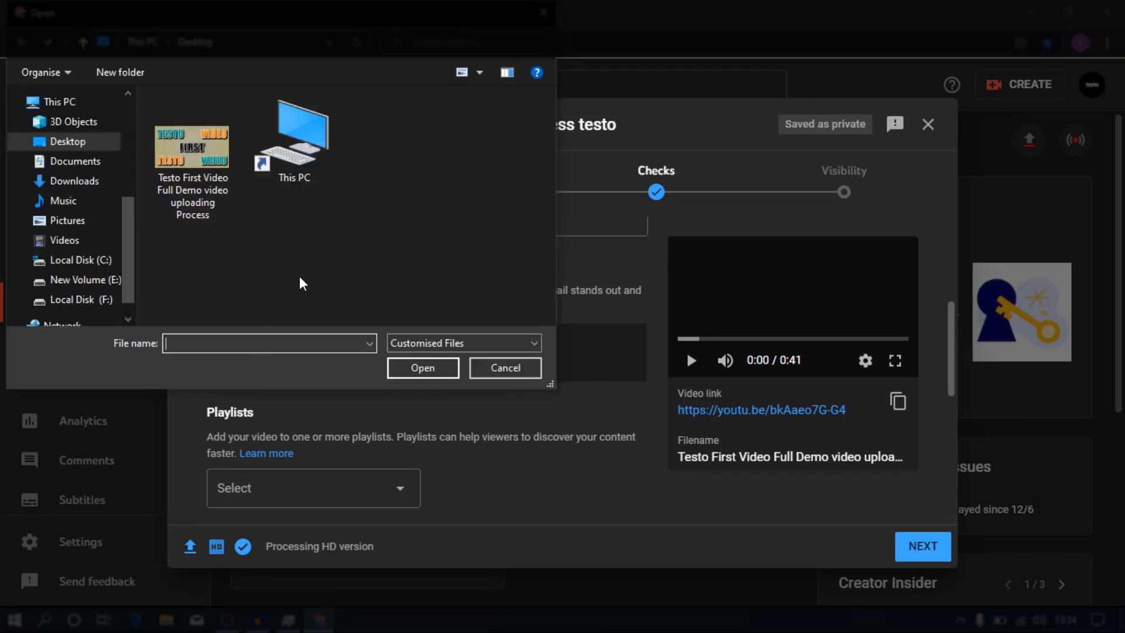
pyautogui.click(206, 169)
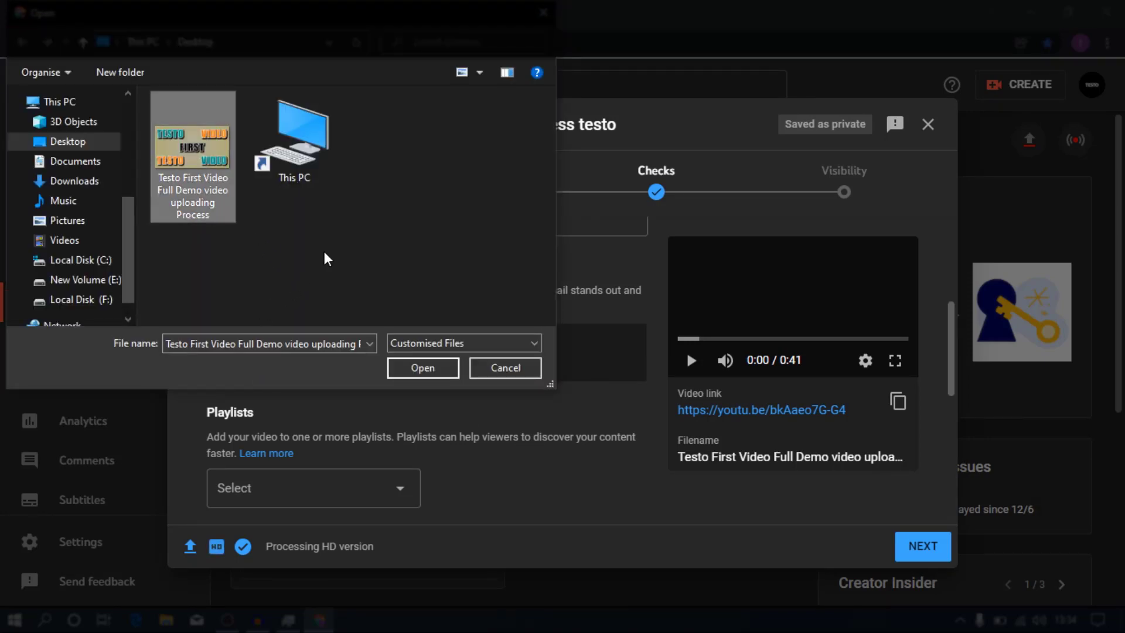
pyautogui.press('Return')
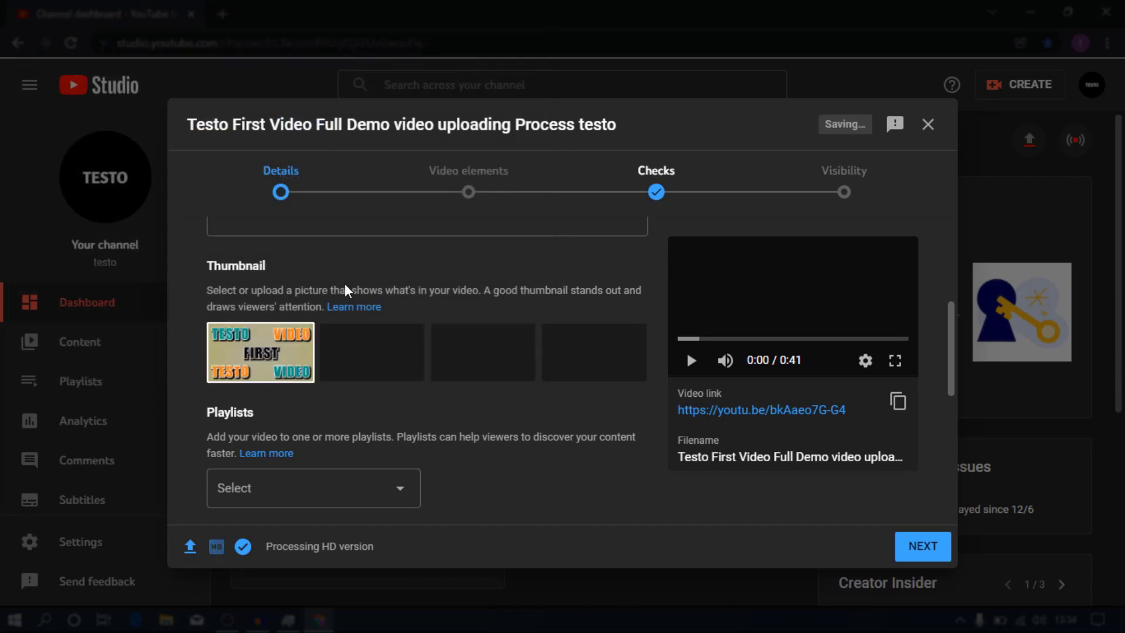
pyautogui.moveTo(277, 374)
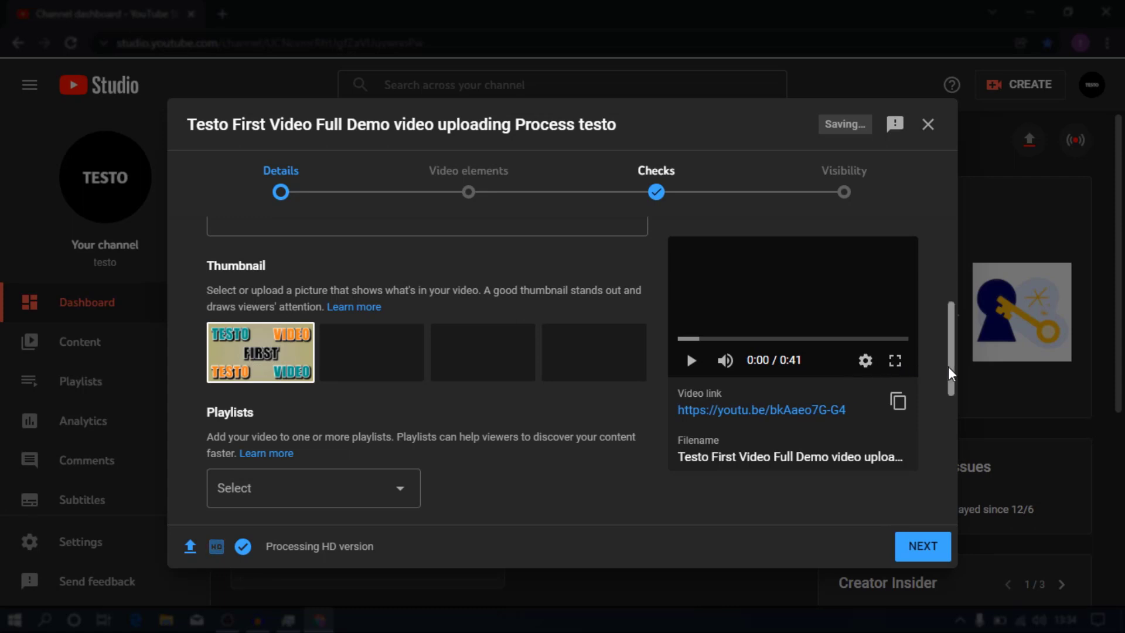
# Check which playlists are available for the video and close the list without assigning one
pyautogui.moveTo(950, 374); pyautogui.dragTo(956, 415)
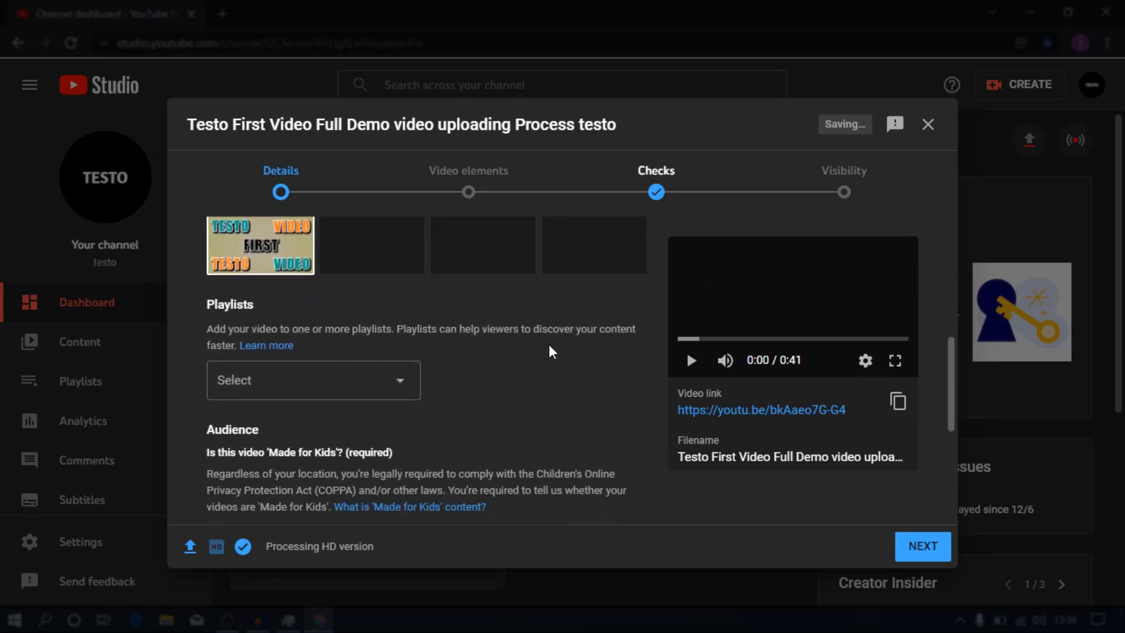
pyautogui.click(395, 384)
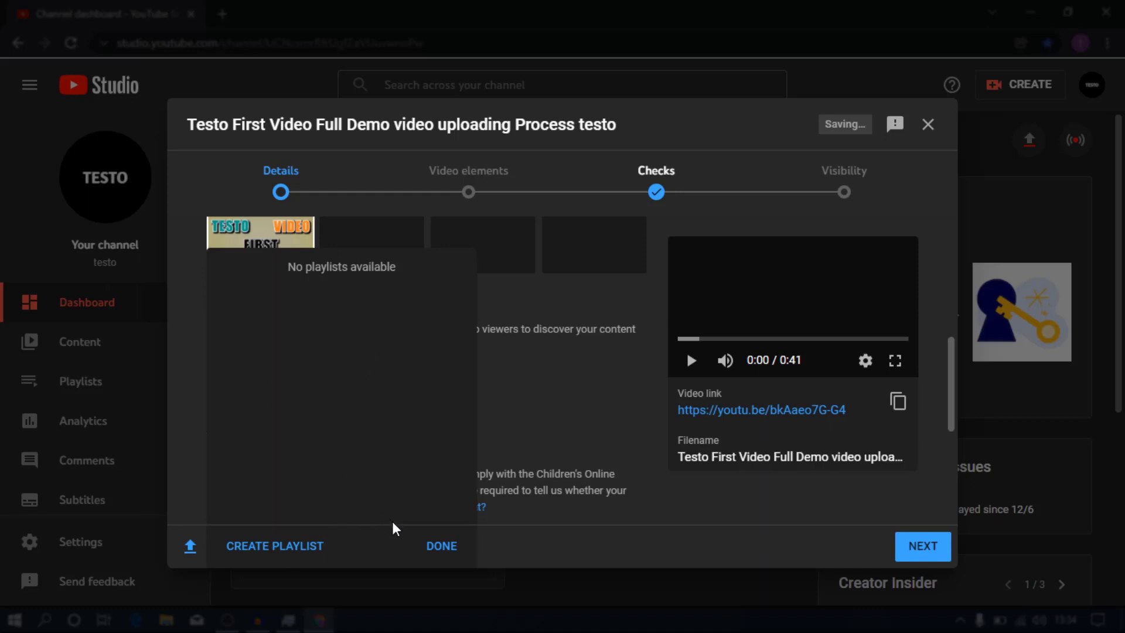
pyautogui.click(431, 544)
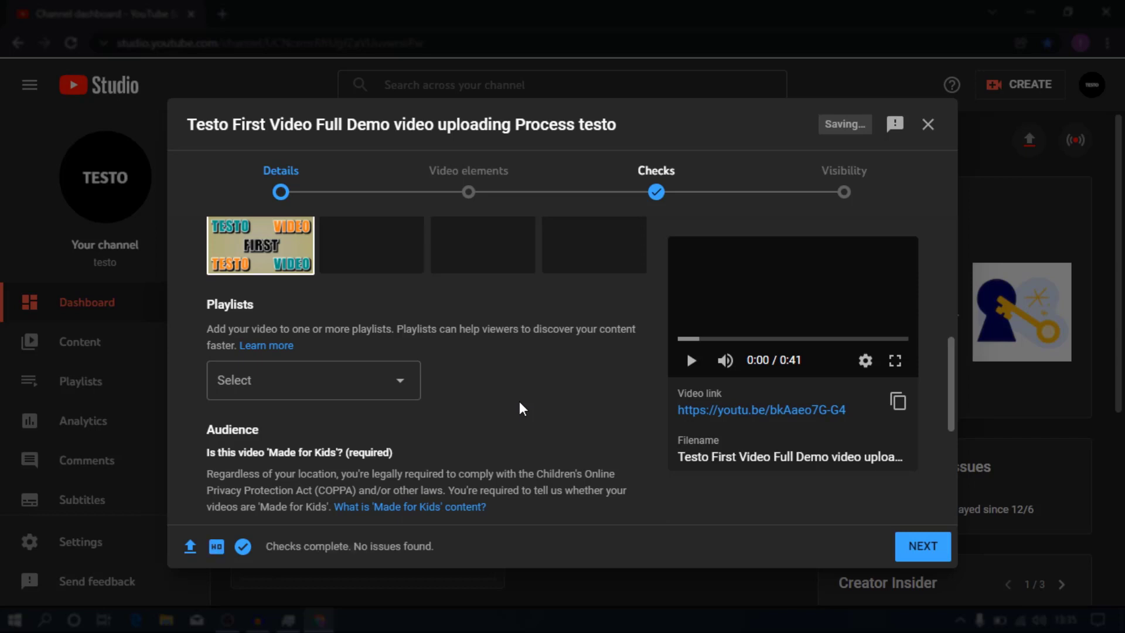
pyautogui.click(402, 383)
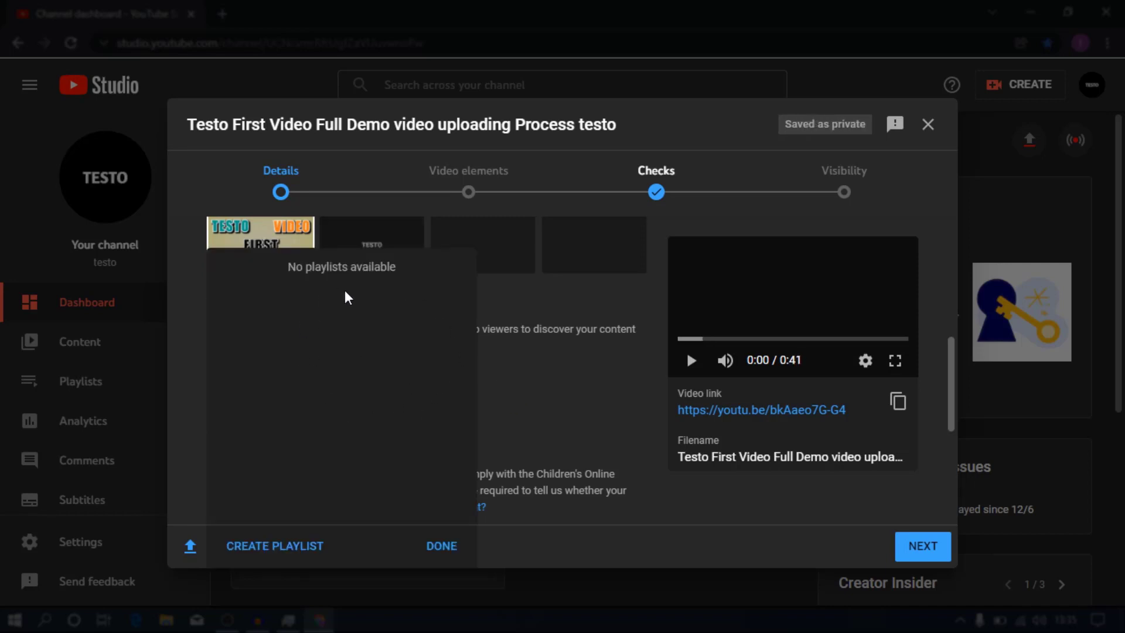
pyautogui.click(441, 548)
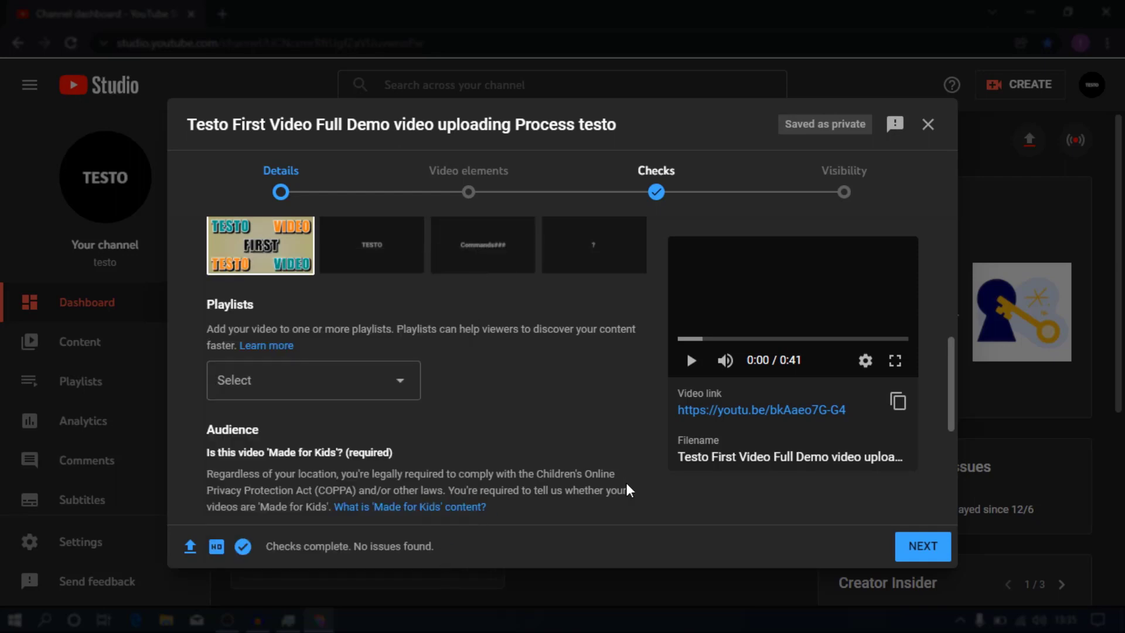
# Set the video's audience to "No, it's not 'Made for Kids'"
pyautogui.moveTo(951, 415); pyautogui.dragTo(950, 441)
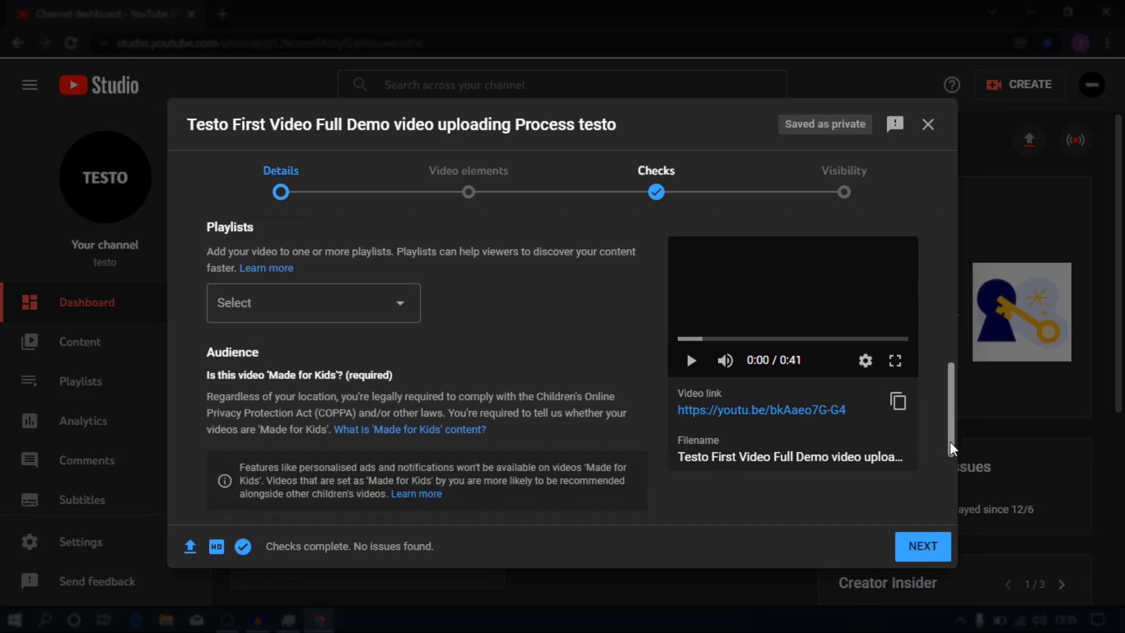
pyautogui.scroll(-2, 624, 445)
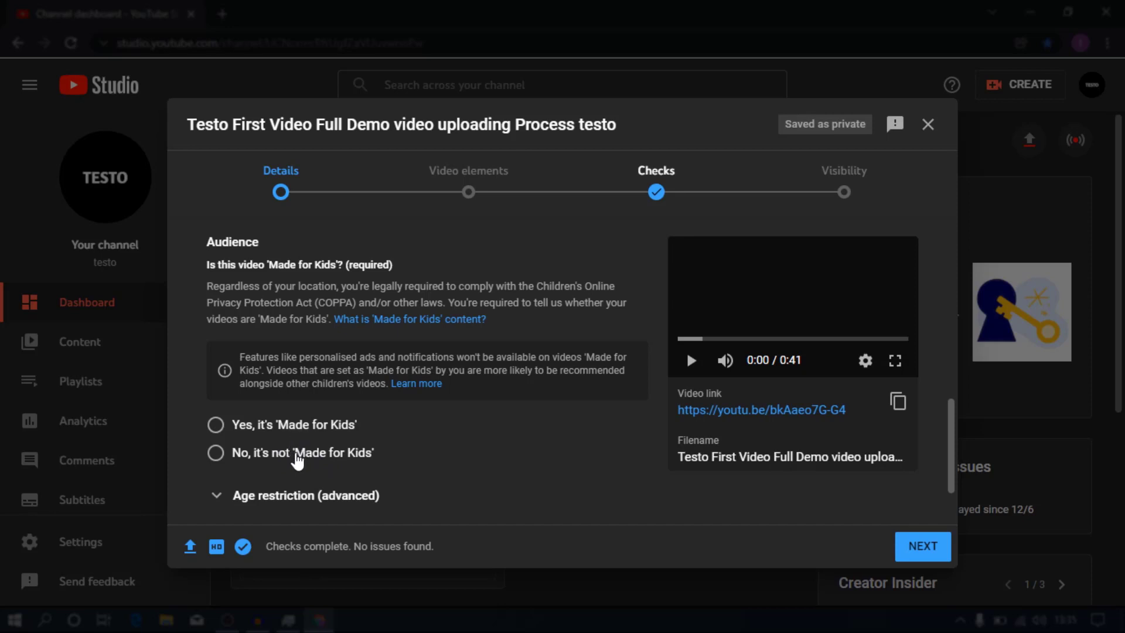
pyautogui.click(251, 460)
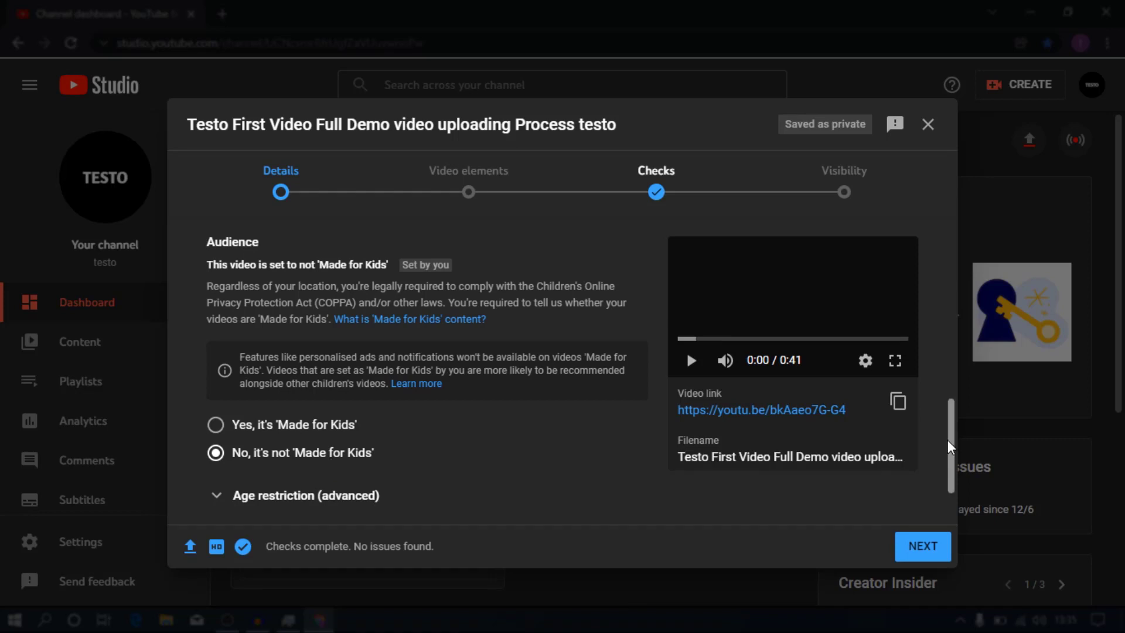
# Expand the additional video details, try the paid promotion declaration and leave it unselected
pyautogui.moveTo(949, 445); pyautogui.dragTo(949, 473)
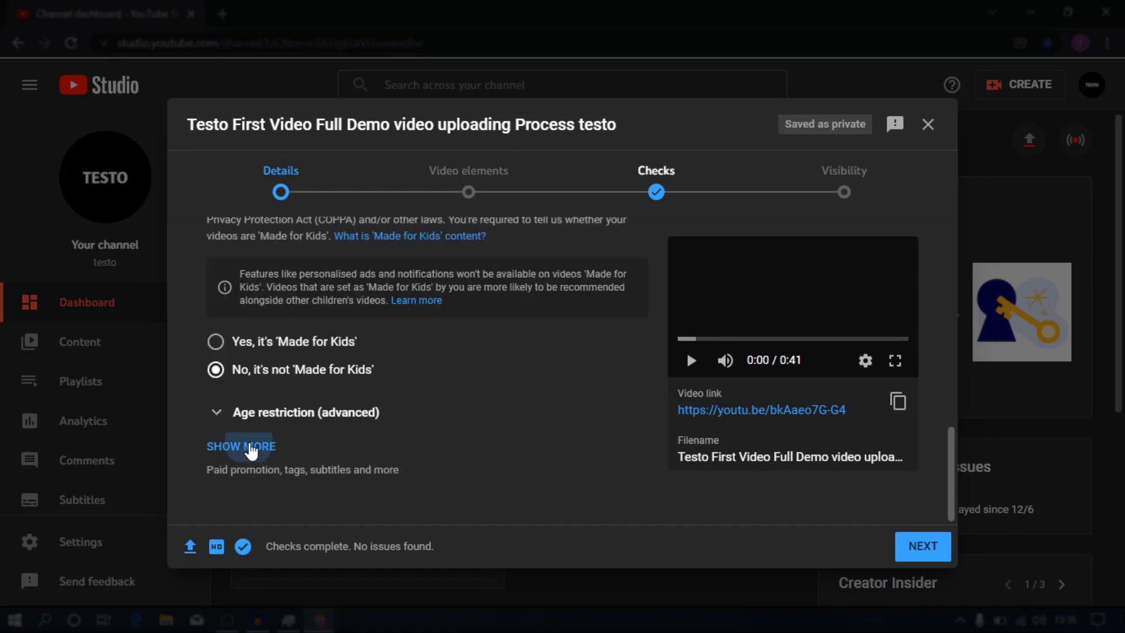
pyautogui.click(251, 449)
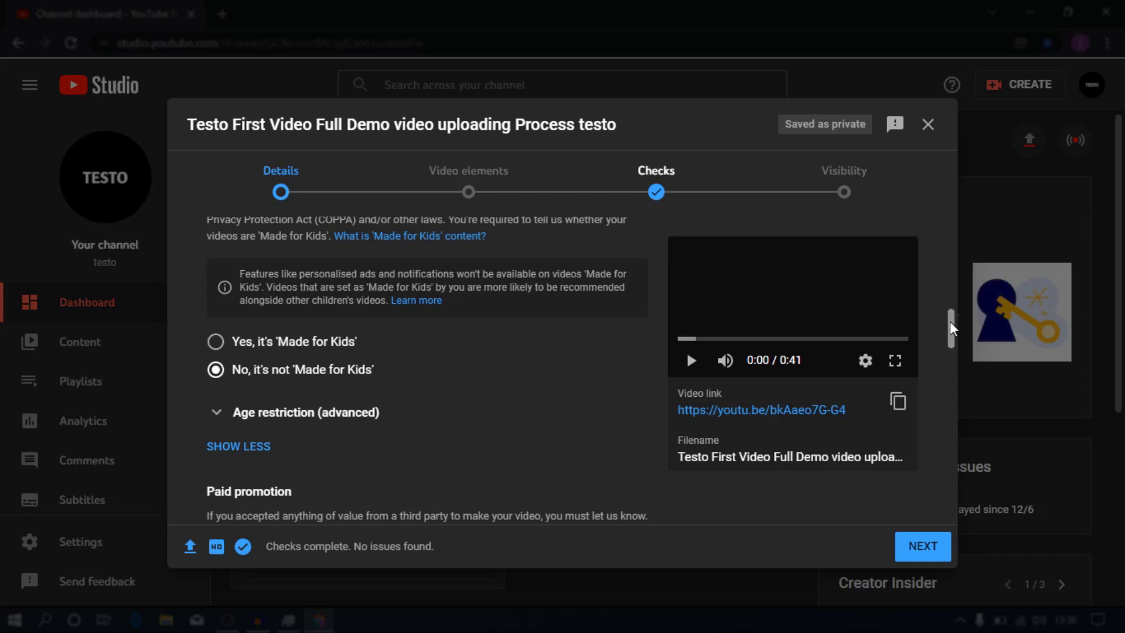
pyautogui.moveTo(950, 321); pyautogui.dragTo(950, 356)
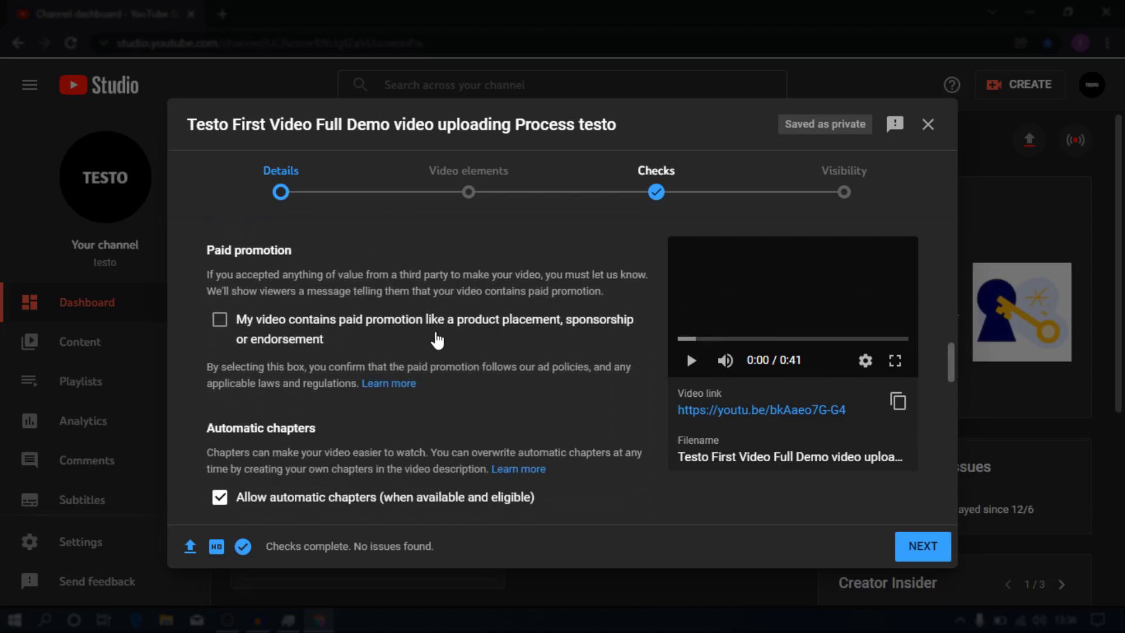
pyautogui.click(220, 320)
pyautogui.click(219, 319)
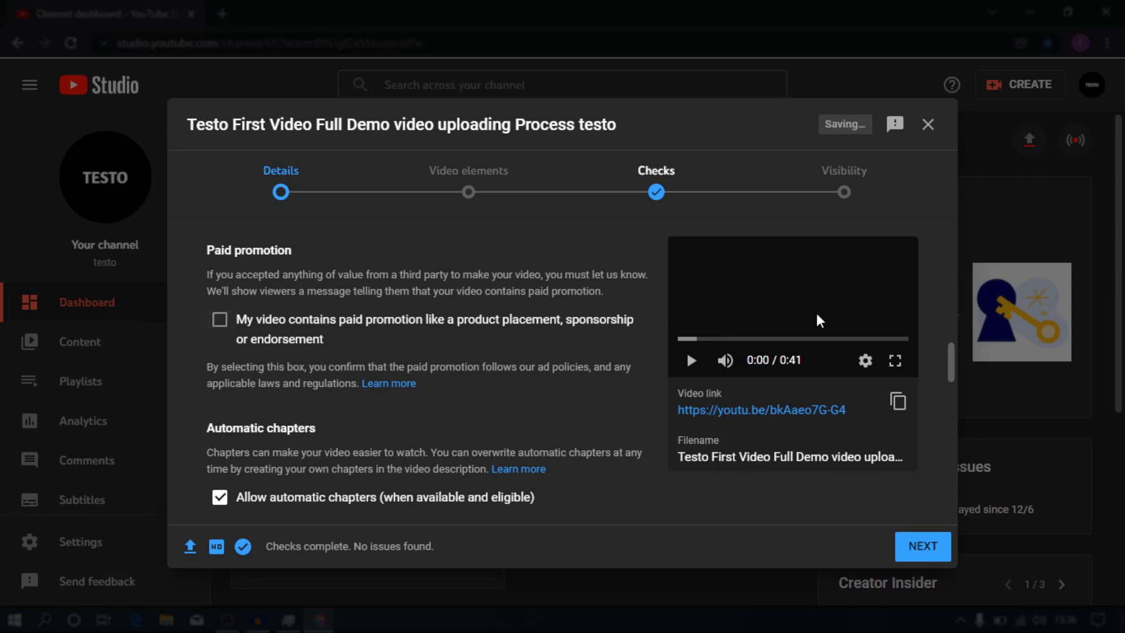
# Add the tags "testo" and "youtube tutorial" to the video
pyautogui.moveTo(951, 369); pyautogui.dragTo(950, 396)
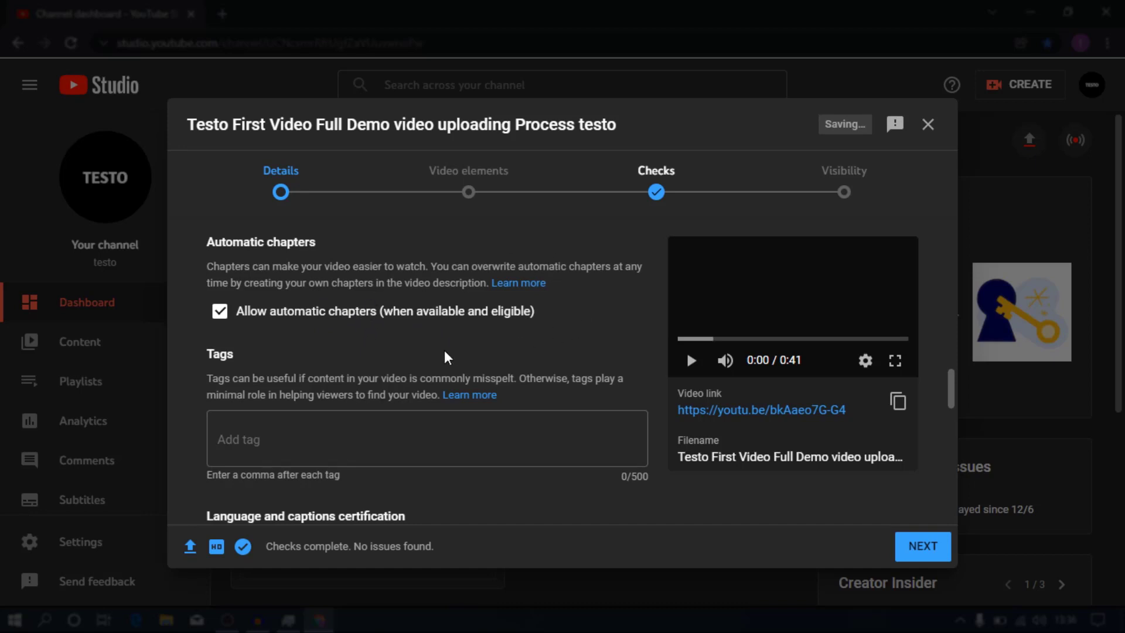
pyautogui.scroll(-1, 444, 349)
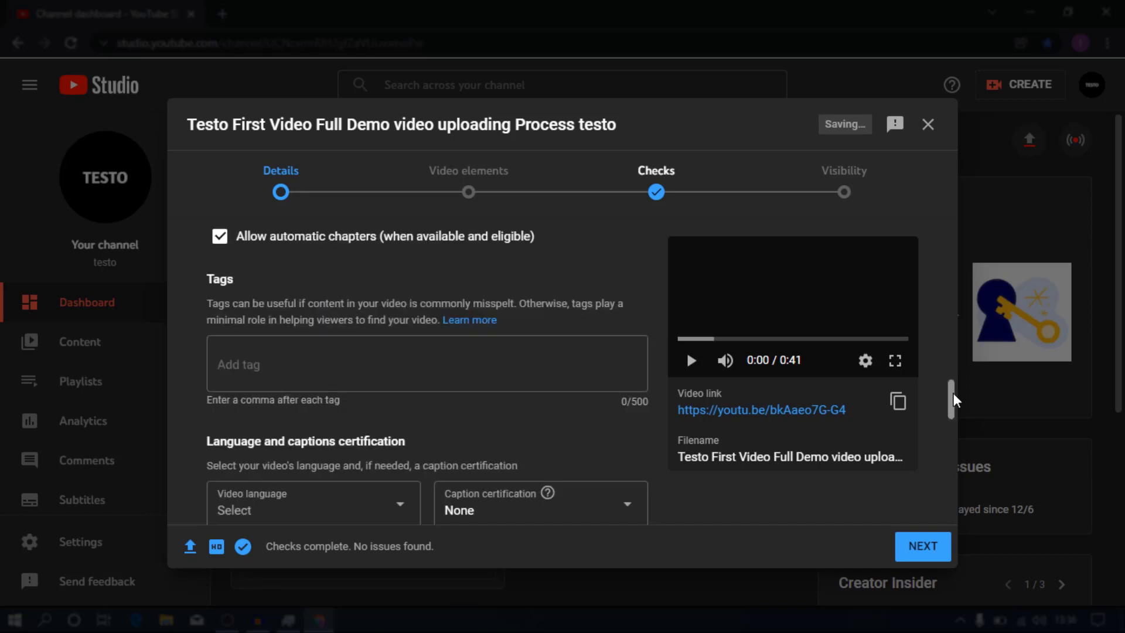
pyautogui.click(371, 356)
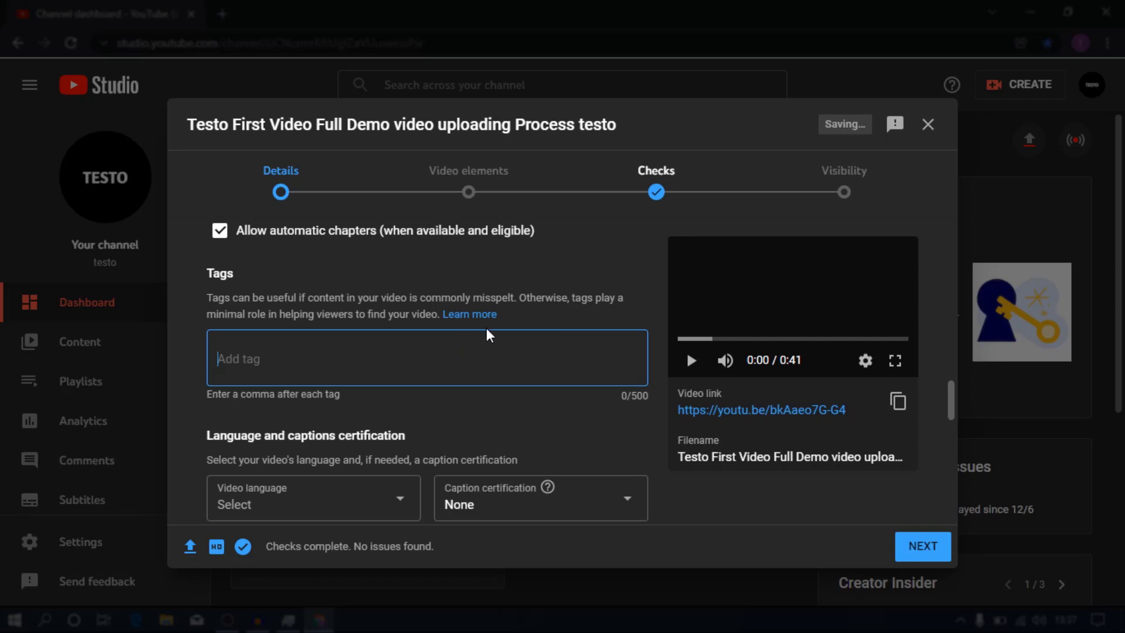
pyautogui.write('testo,')
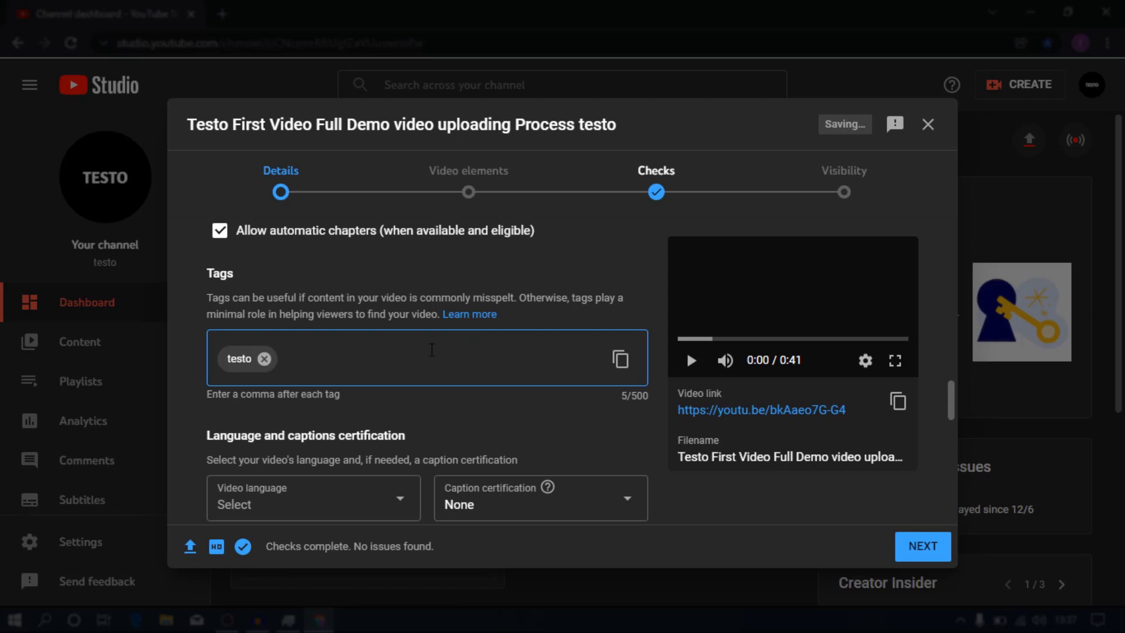
pyautogui.write('youtube tutorial')
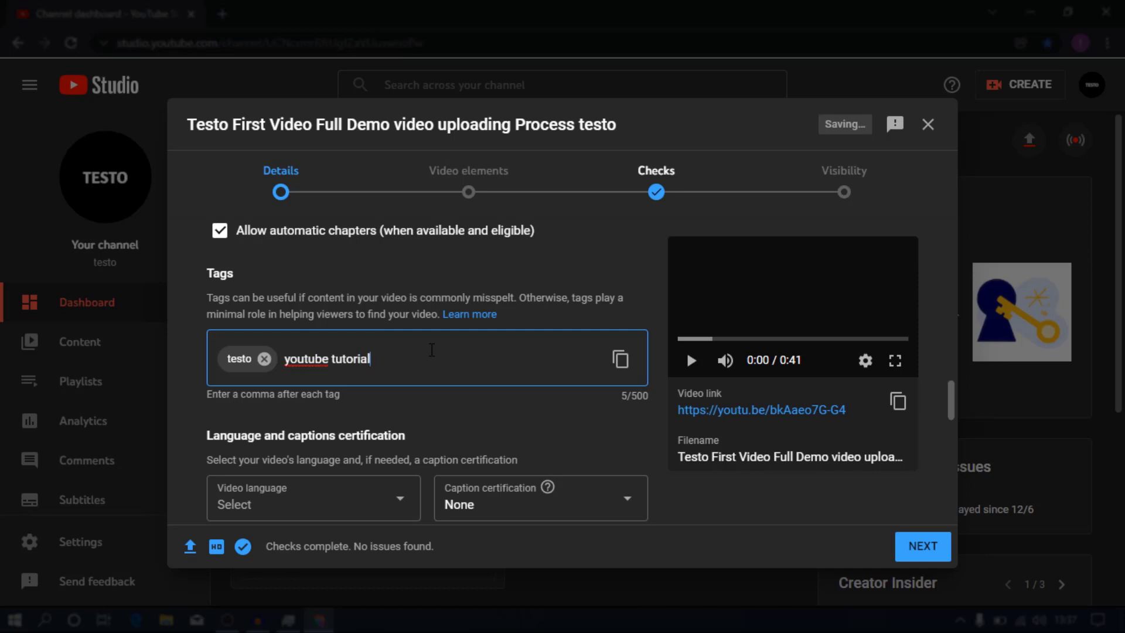
pyautogui.write(',')
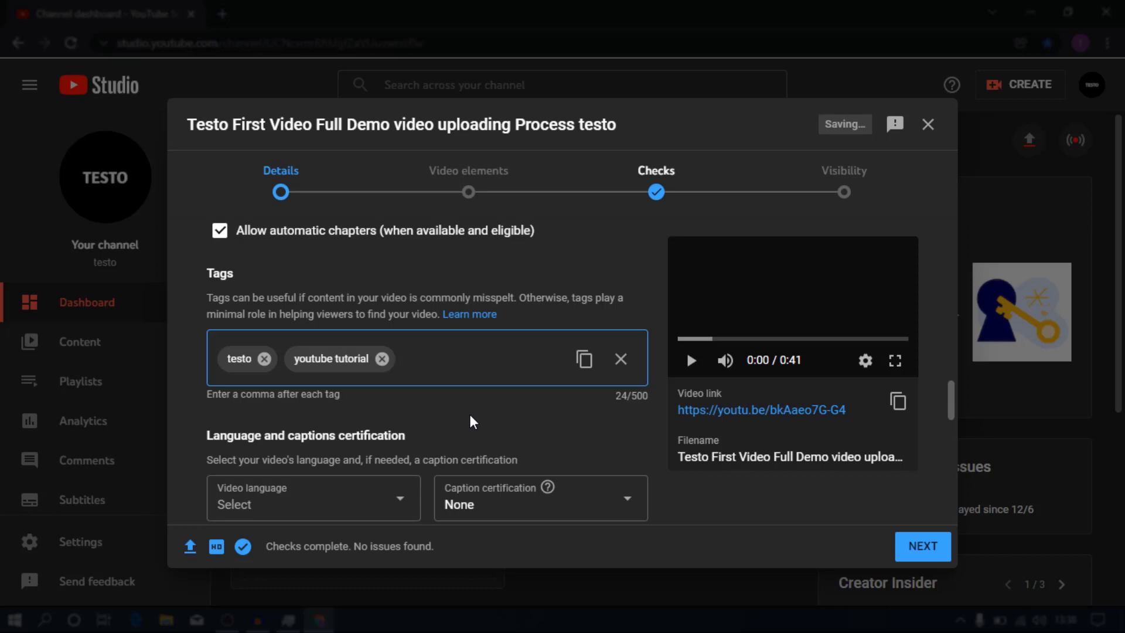
# View the video language choices without picking one and set the caption certification to "This content has never aired on television in the US"
pyautogui.moveTo(951, 400); pyautogui.dragTo(951, 425)
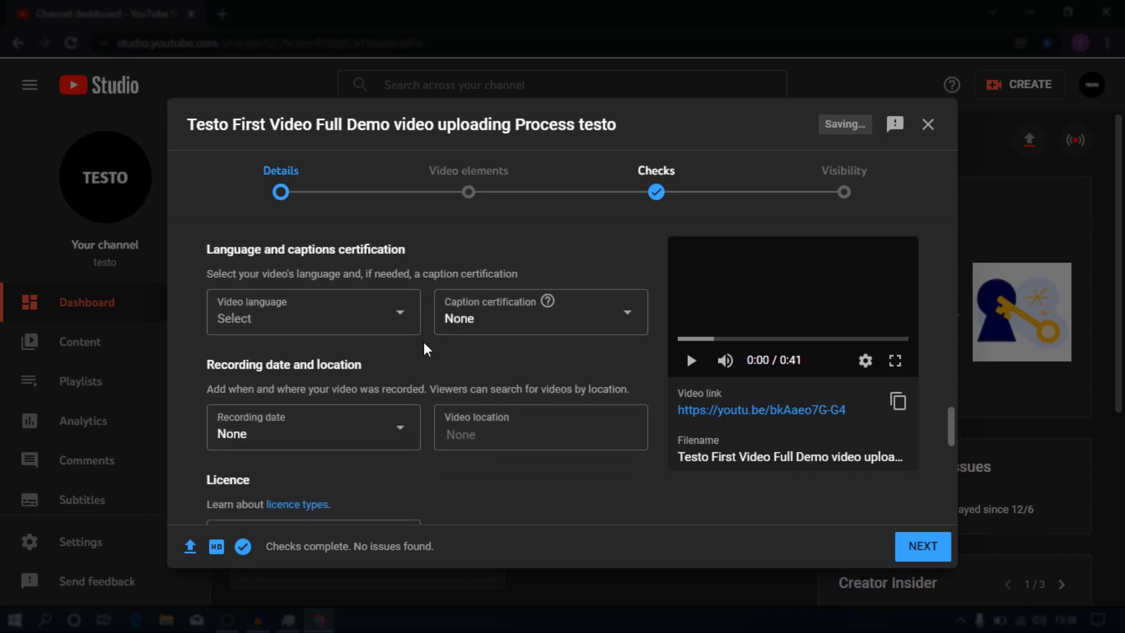
pyautogui.click(352, 319)
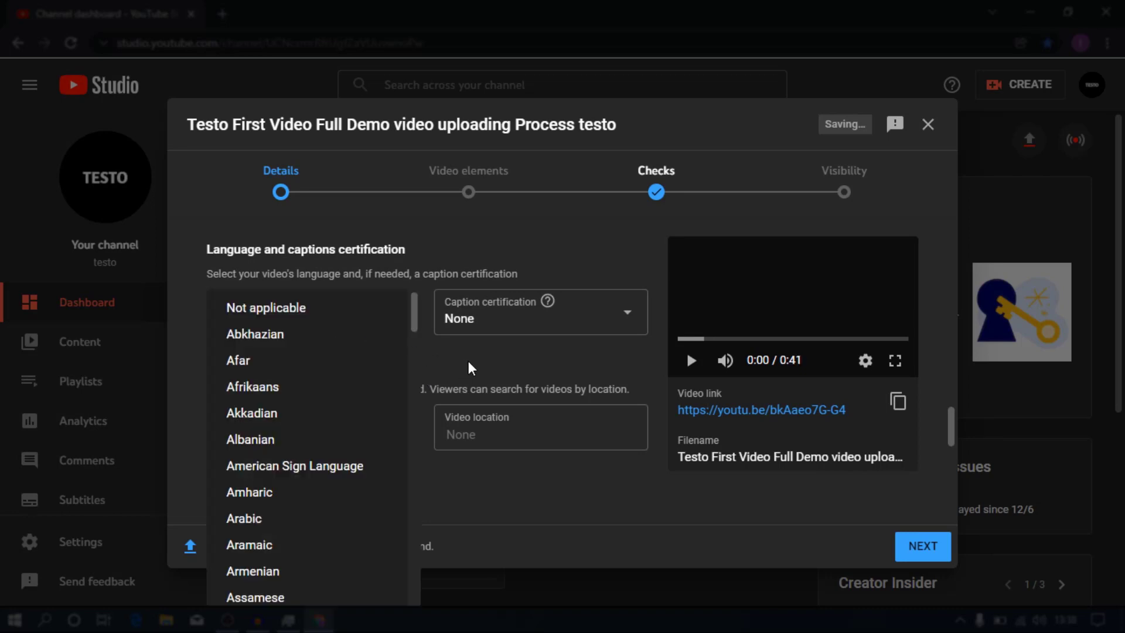
pyautogui.click(616, 329)
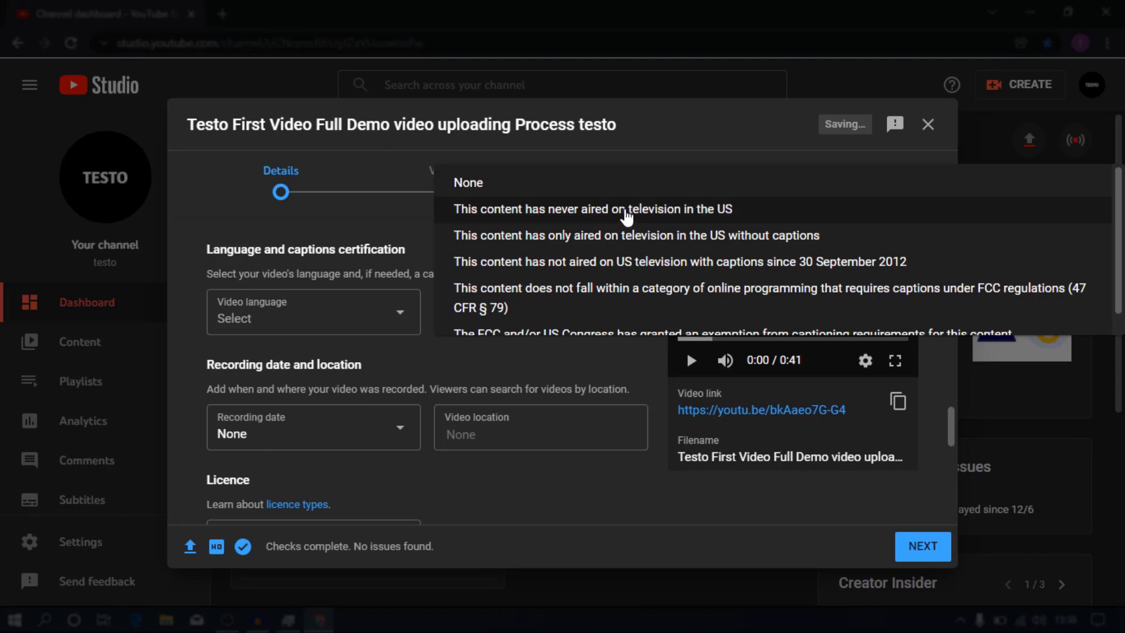
pyautogui.click(626, 217)
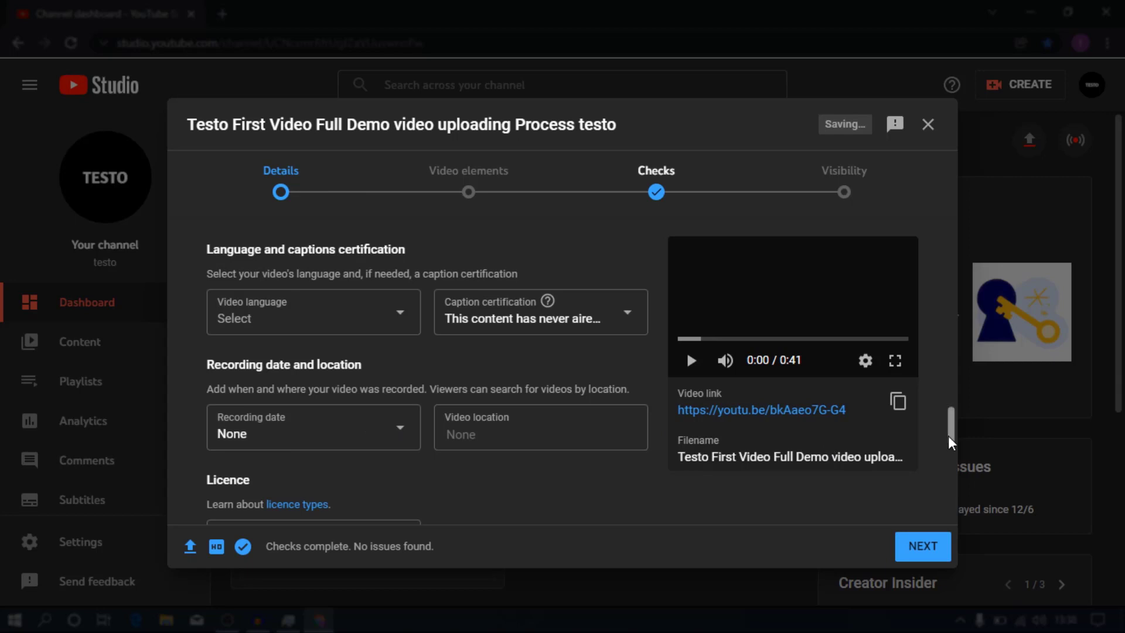
# Choose the Standard YouTube Licence for the video
pyautogui.moveTo(952, 442); pyautogui.dragTo(951, 477)
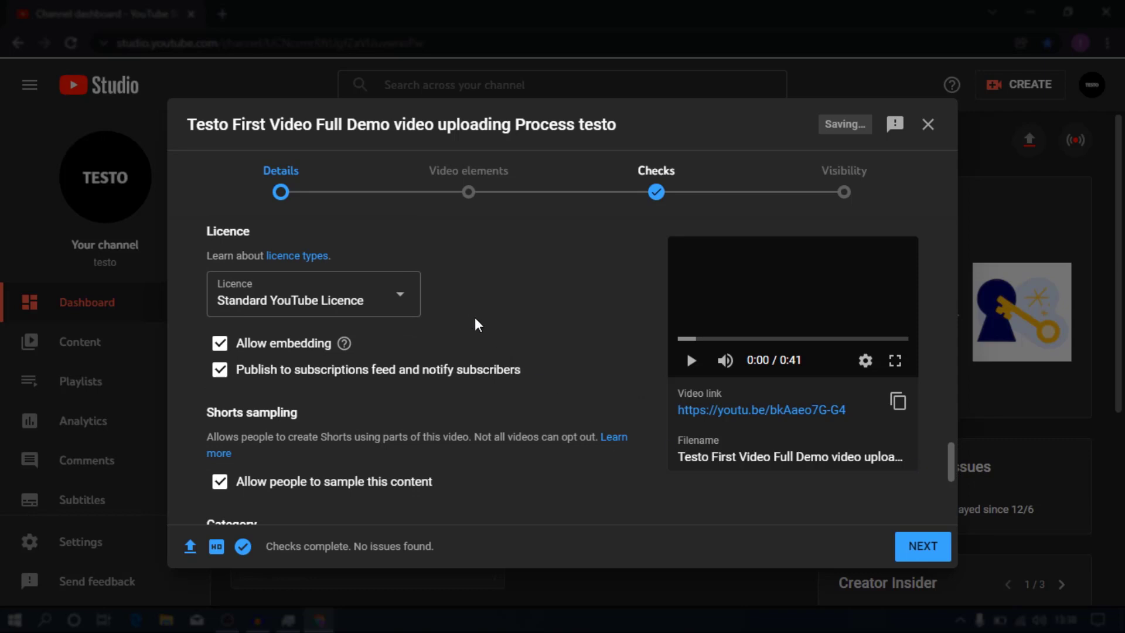
pyautogui.click(408, 309)
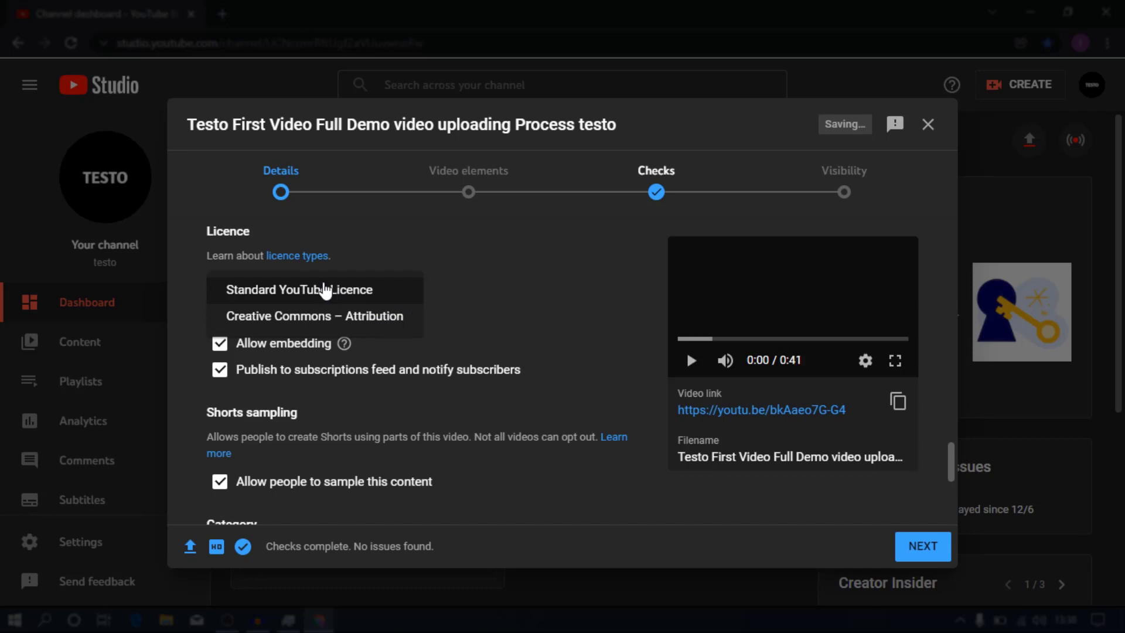
pyautogui.click(316, 293)
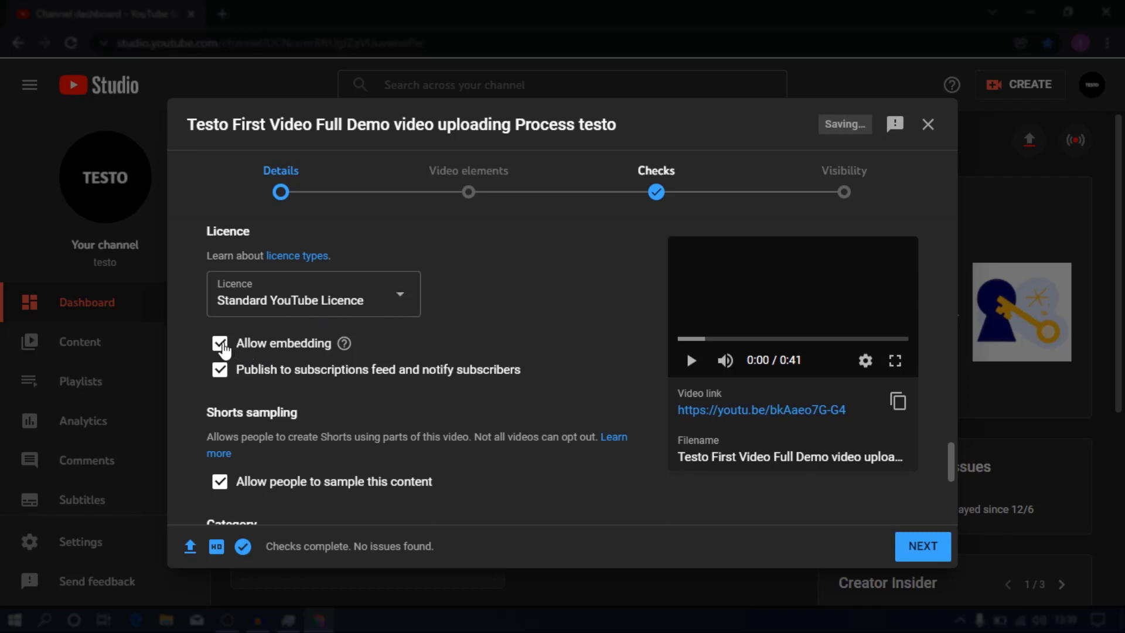
# Try switching off embedding and publishing to the subscriptions feed, and leave both options selected
pyautogui.click(222, 344)
pyautogui.click(221, 345)
pyautogui.click(227, 378)
pyautogui.click(220, 370)
# Review the Shorts sampling, category and comment settings, and try the viewer likes and dislikes option, leaving it selected
pyautogui.scroll(-3, 951, 469)
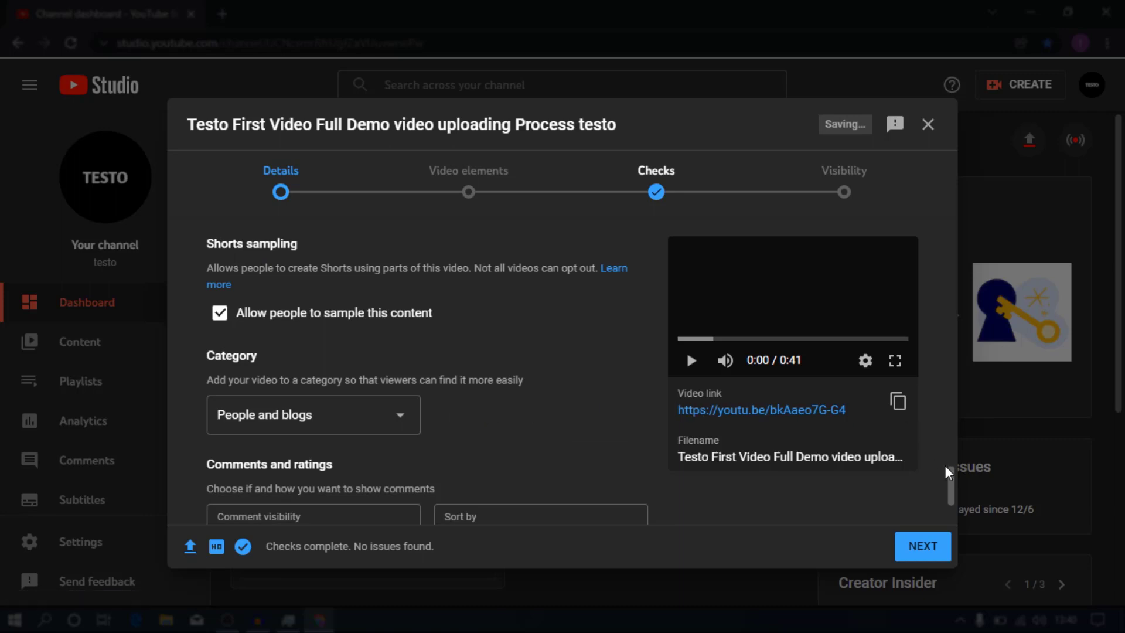
pyautogui.scroll(-2, 951, 480)
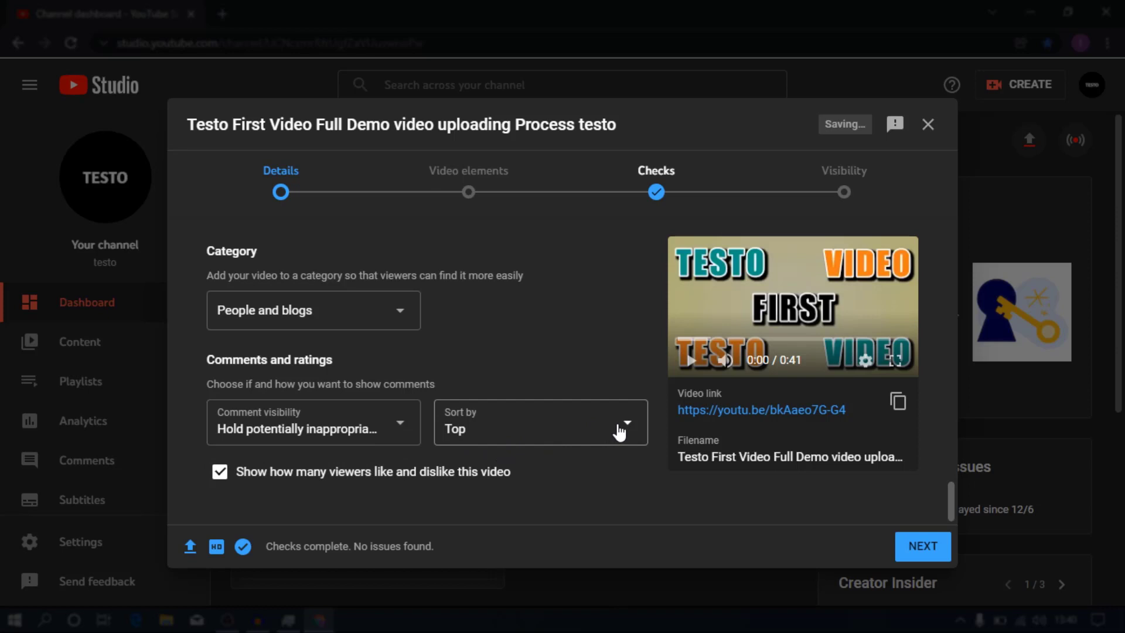
pyautogui.click(220, 479)
pyautogui.click(221, 481)
# Finish the video's details and advance the upload to the Video elements stage
pyautogui.moveTo(949, 501); pyautogui.dragTo(945, 231)
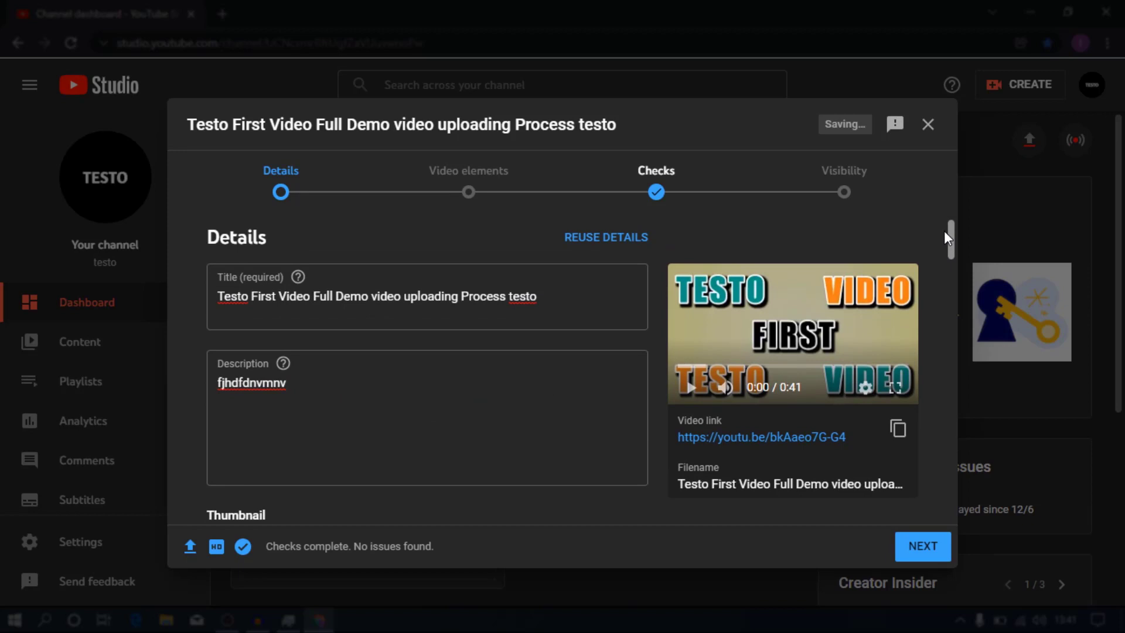
pyautogui.click(930, 556)
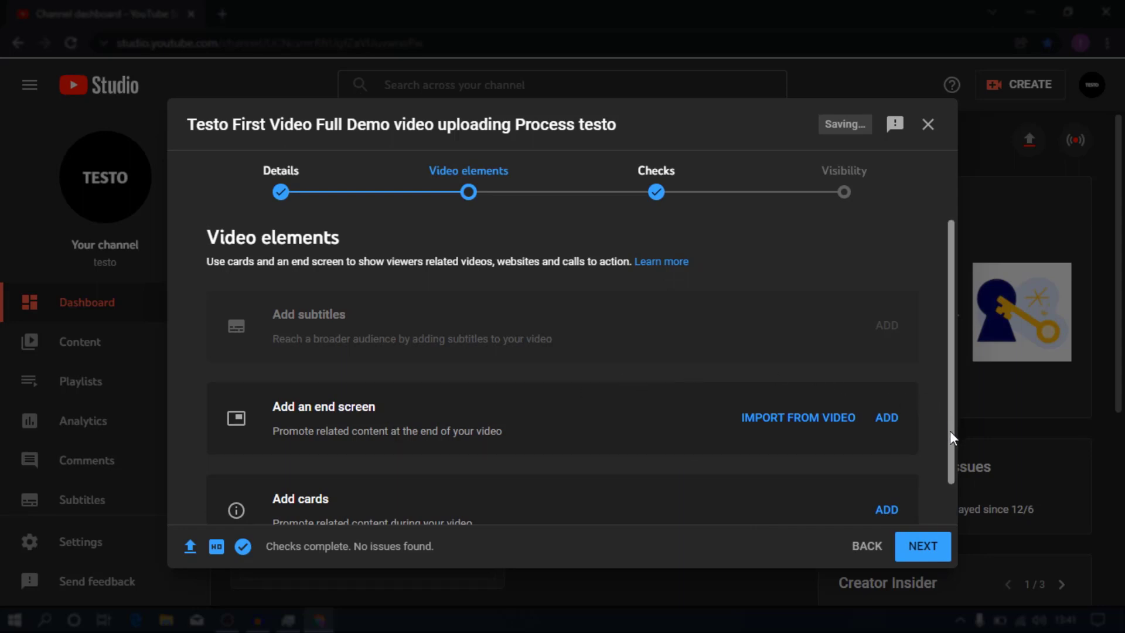
pyautogui.moveTo(950, 432); pyautogui.dragTo(958, 485)
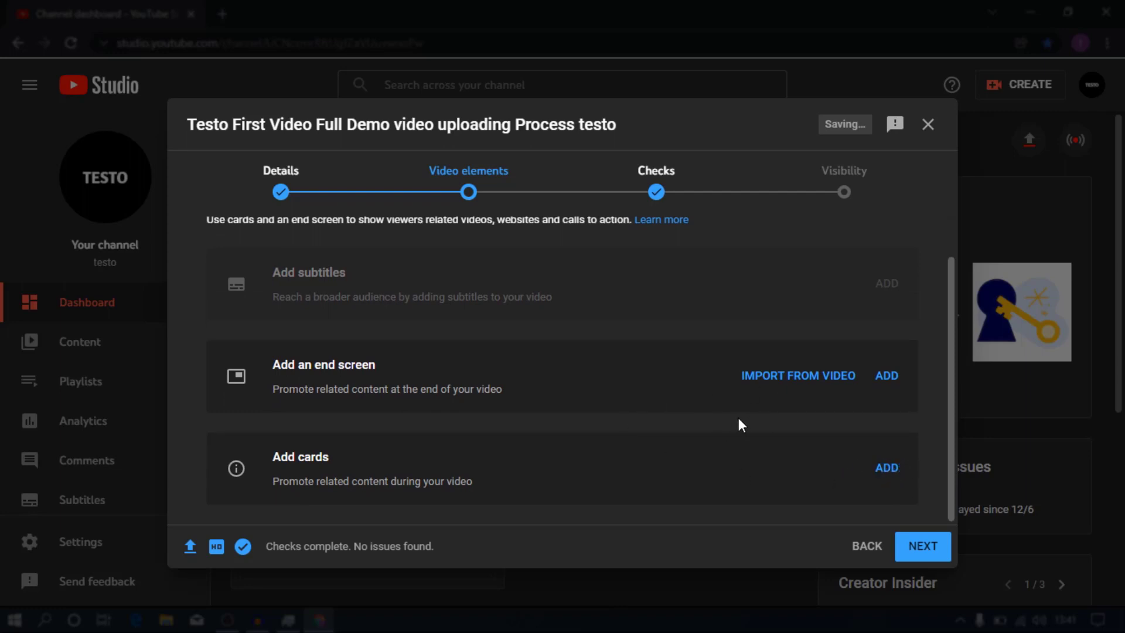
# Examine the available end screen templates for the video and leave the end screen editor without adding one
pyautogui.click(886, 375)
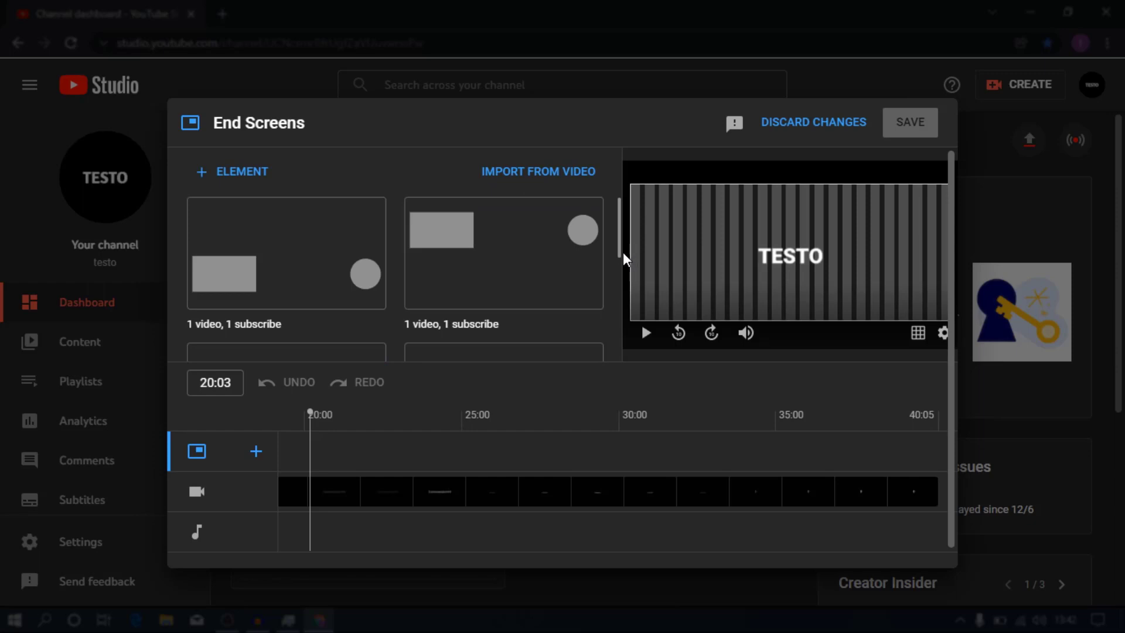
pyautogui.moveTo(620, 251); pyautogui.dragTo(625, 371)
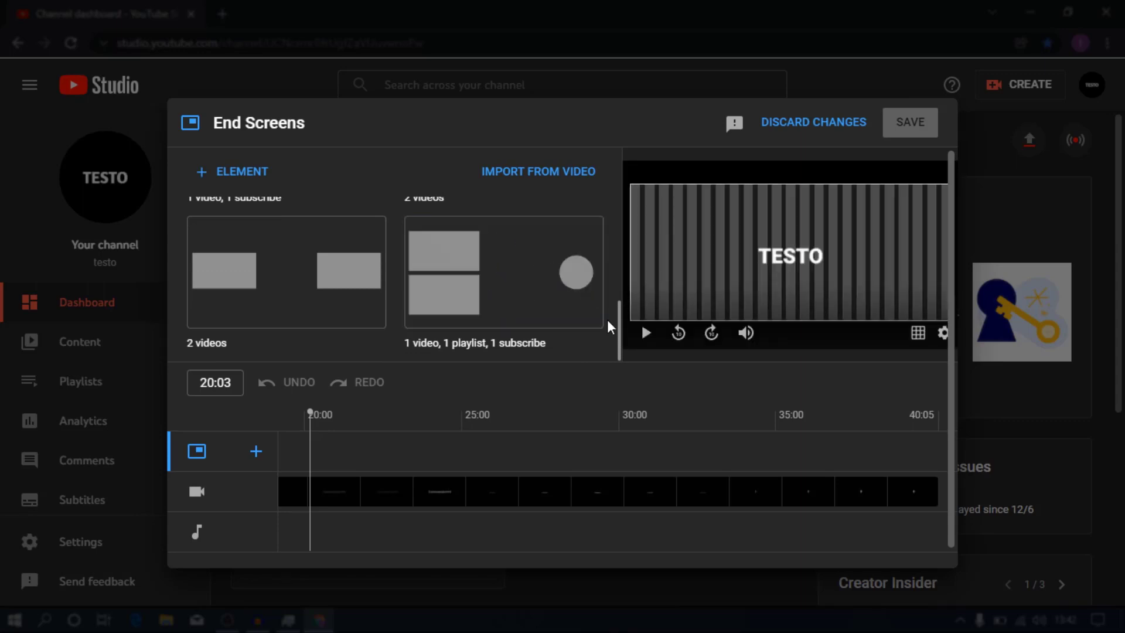
pyautogui.scroll(2, 619, 343)
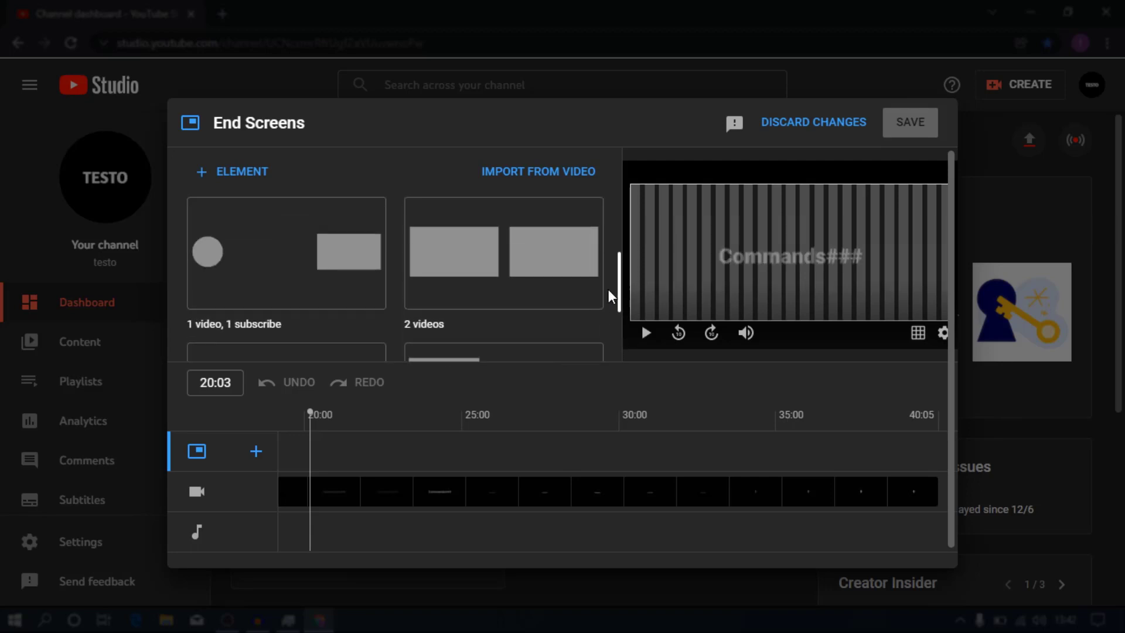
pyautogui.scroll(2, 596, 248)
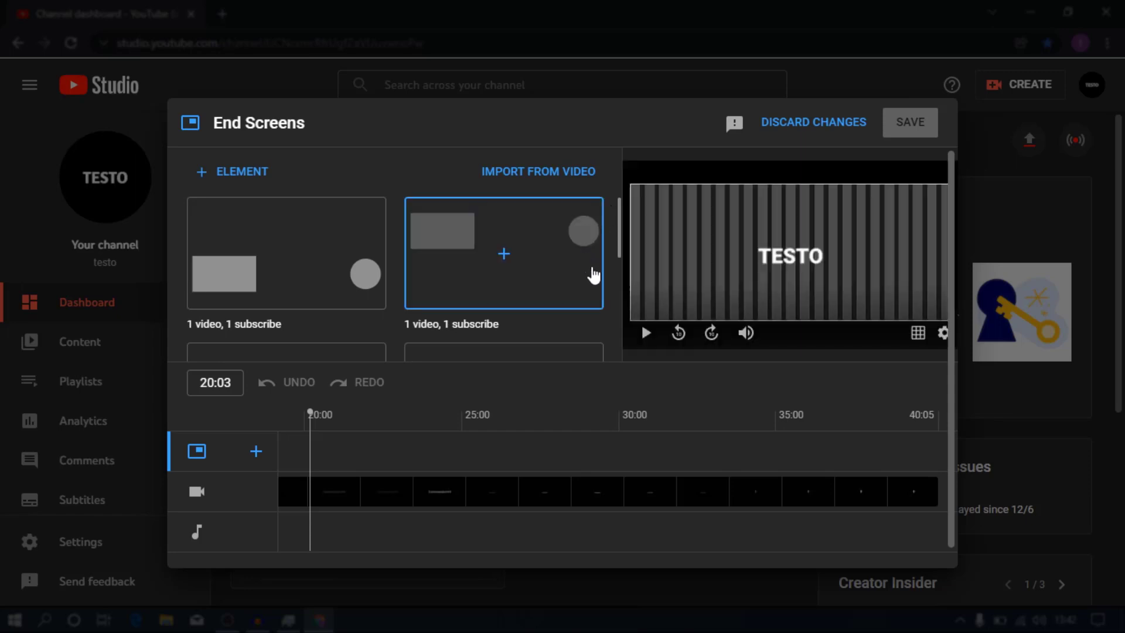
pyautogui.click(807, 123)
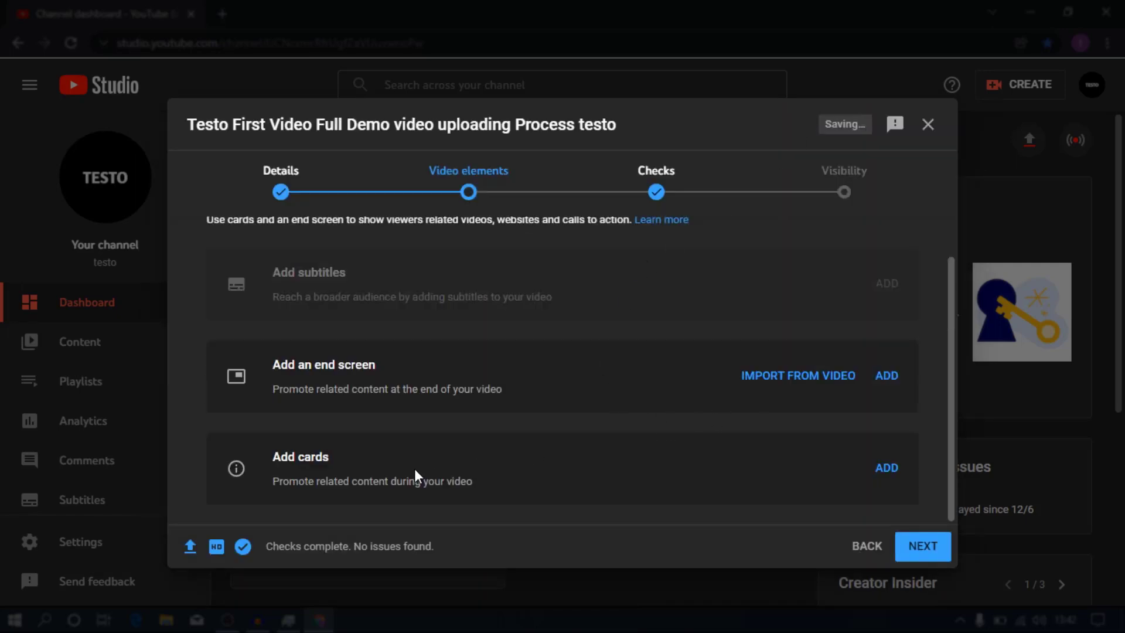
# Open the video's card editor to see the card types and move the playhead to 17:06
pyautogui.click(886, 468)
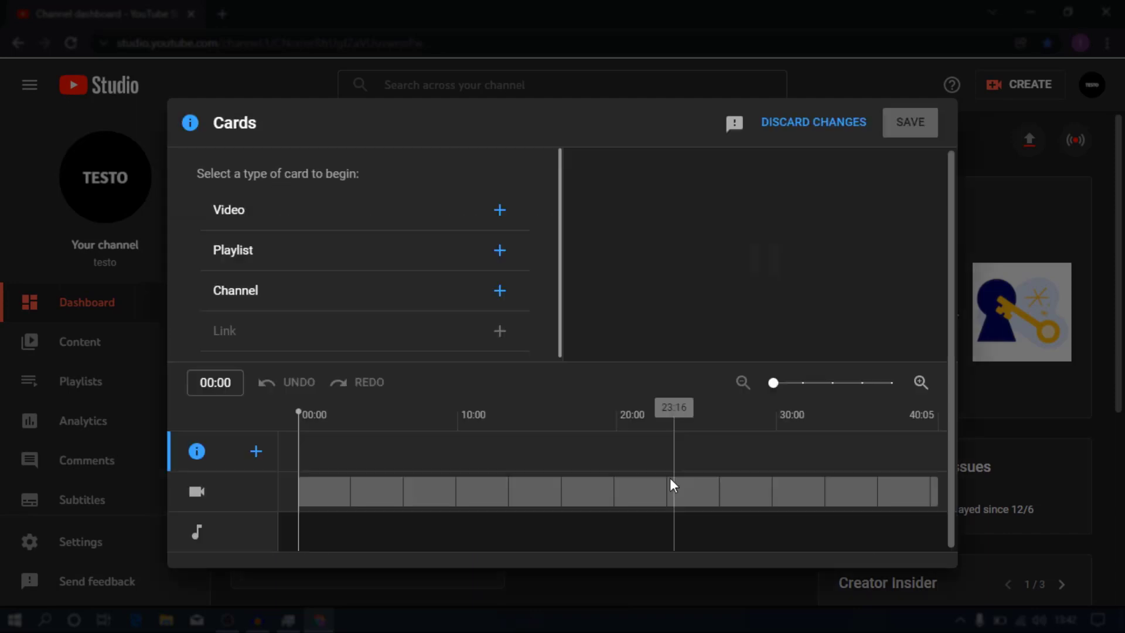
pyautogui.click(573, 460)
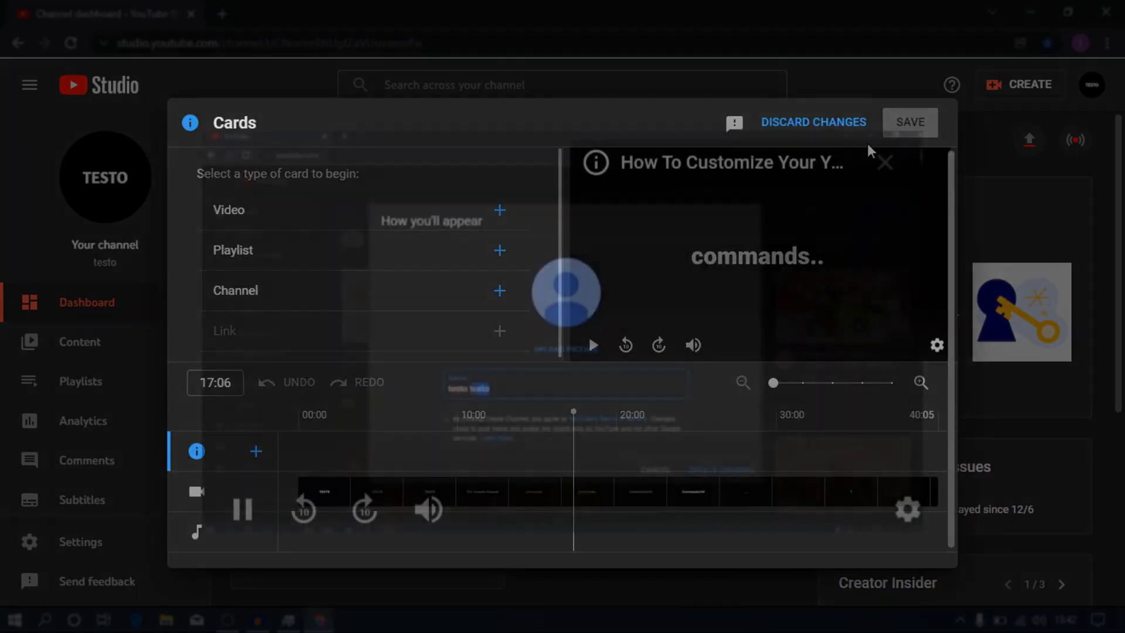